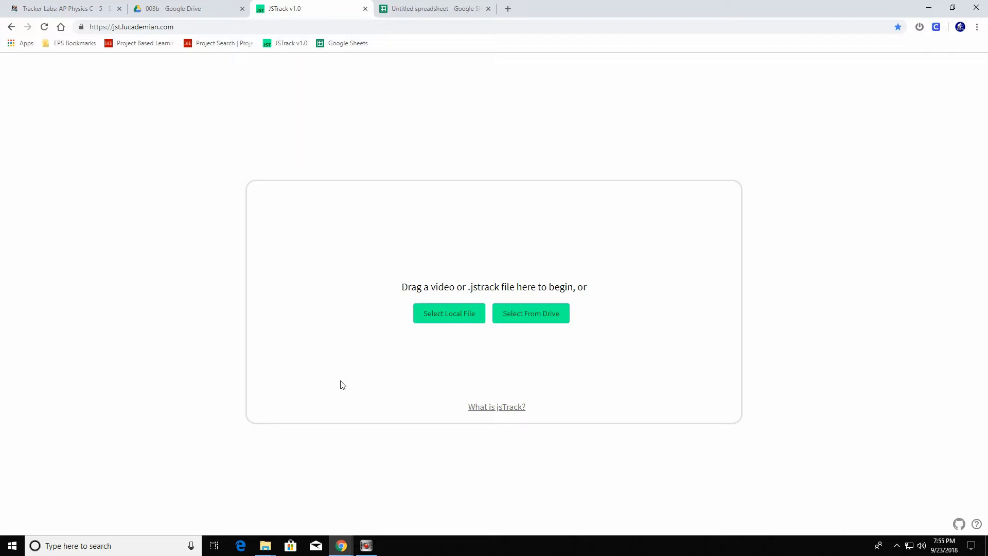
Step: Load the local video Lab003b from the Downloads folder
left_click(453, 319)
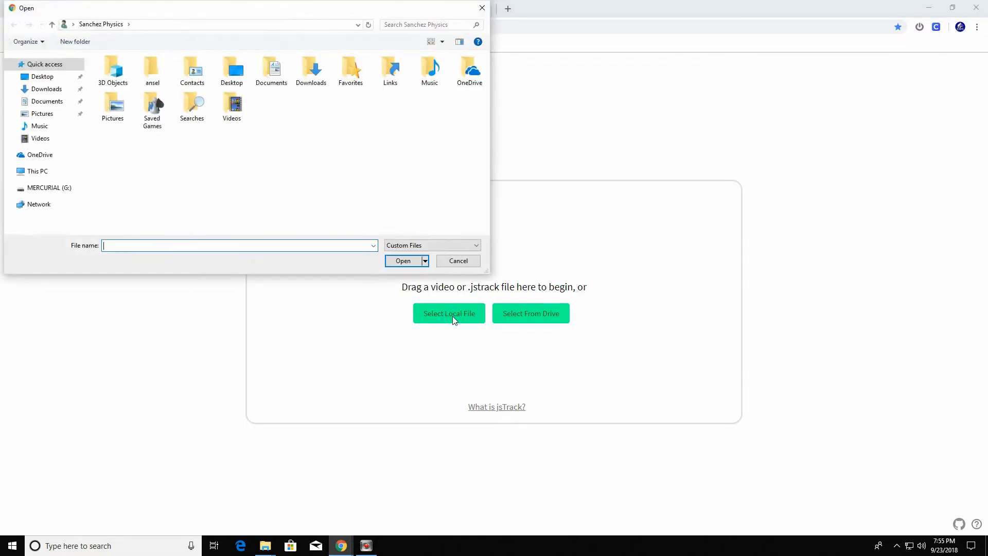
left_click(52, 89)
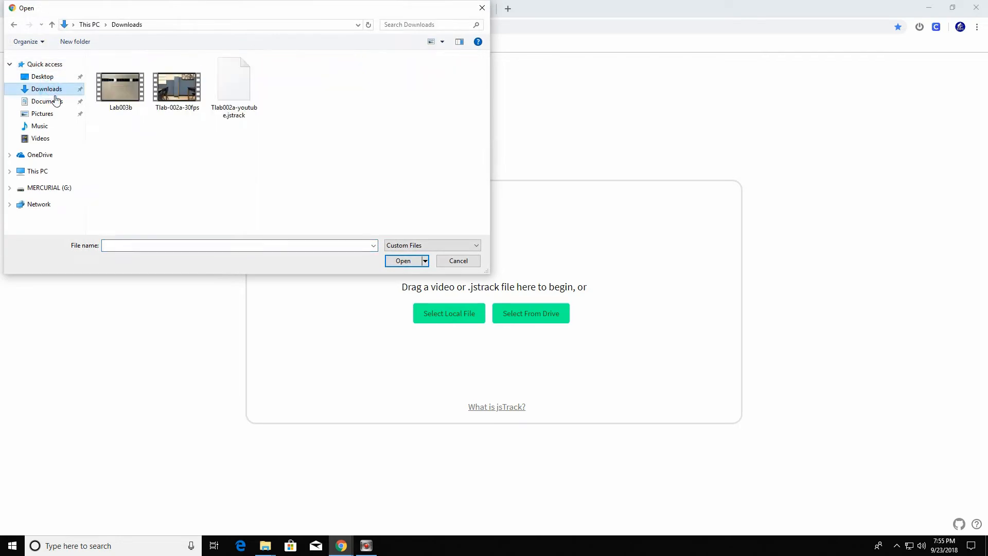
double_click(119, 88)
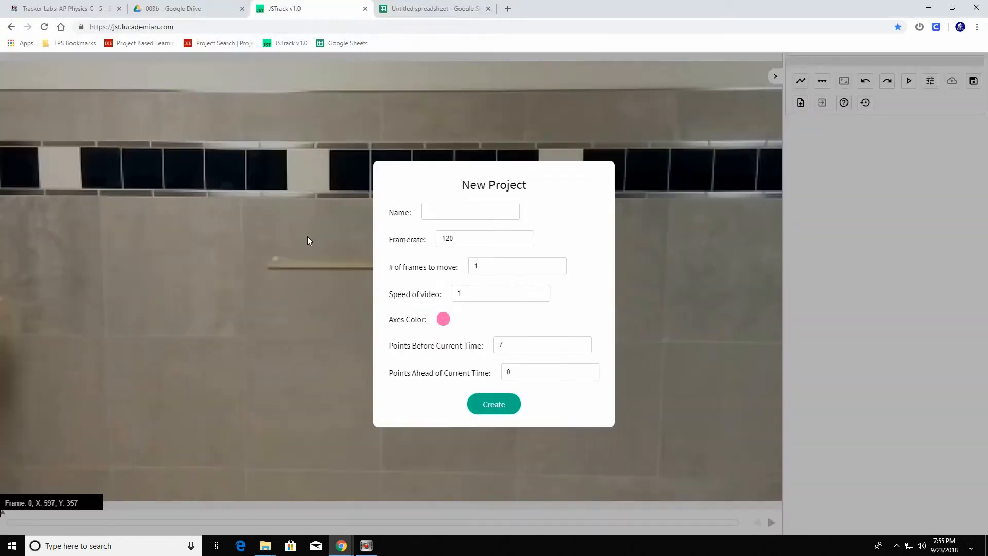
Step: Create the new project with the name Tlab003b and 10 frames to move per step, keeping the framerate at 120
left_click(433, 211)
type("Lab")
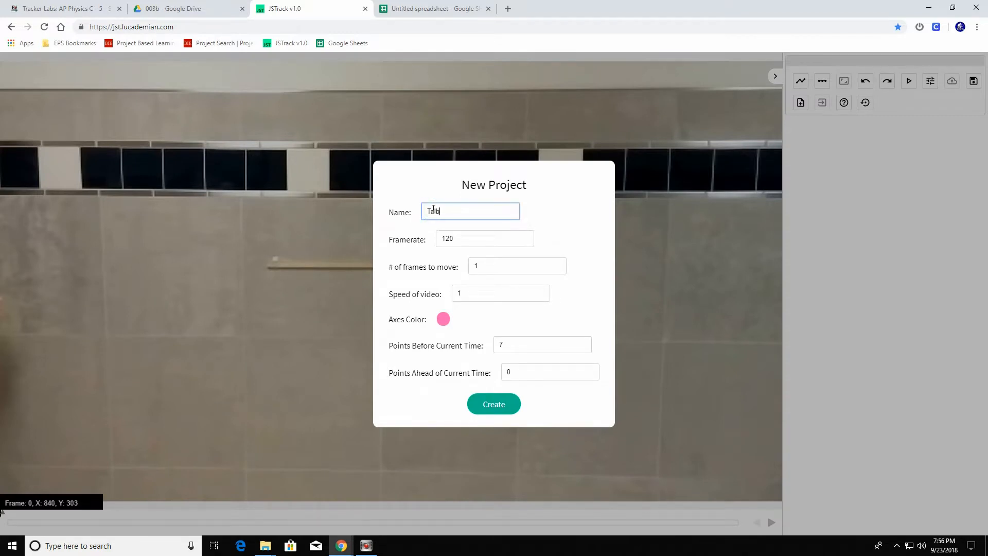
type("b003b")
left_click(486, 265)
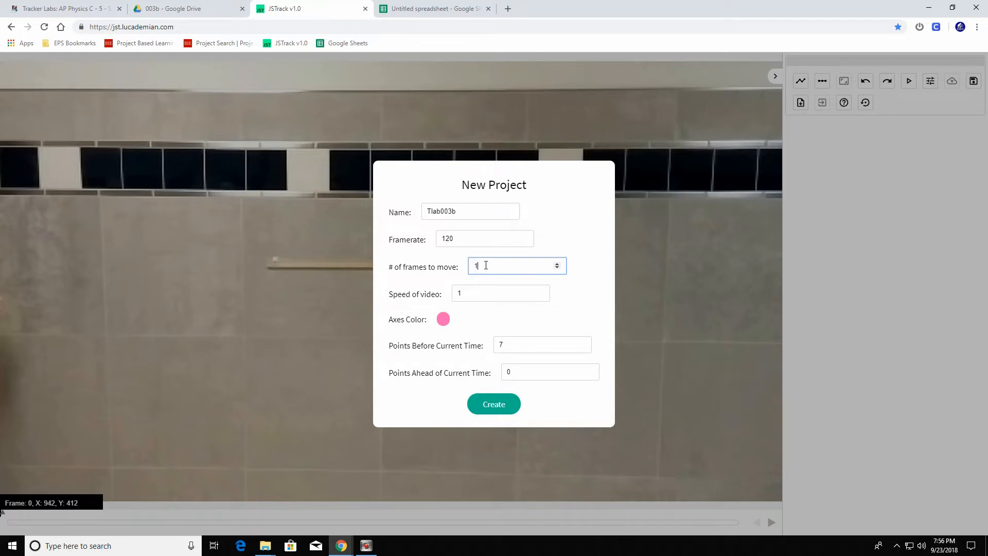
type("0")
left_click(498, 406)
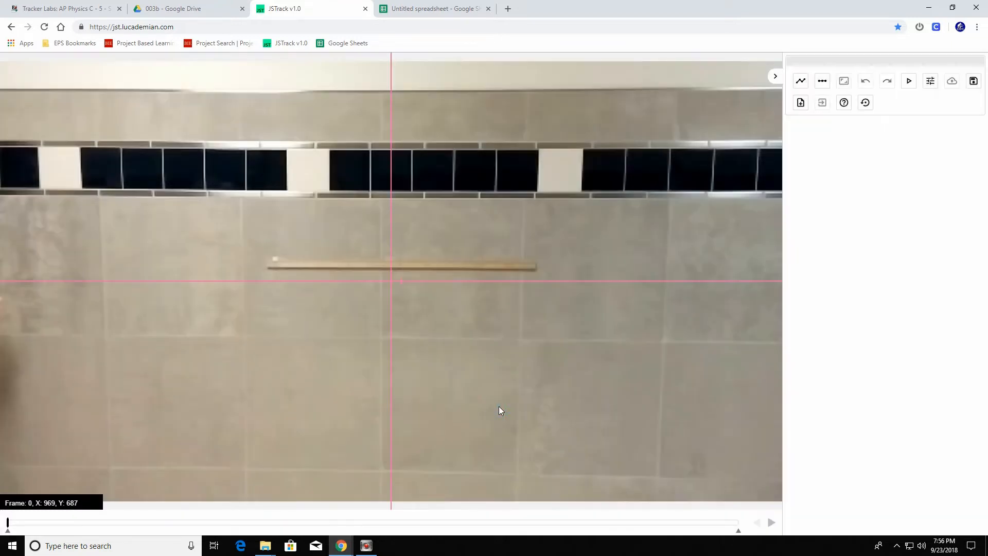
Step: Step back and forth through the video to find where the ball leaves the hand, stopping at frame 90
left_click(772, 523)
left_click(772, 524)
left_click(771, 524)
left_click(771, 523)
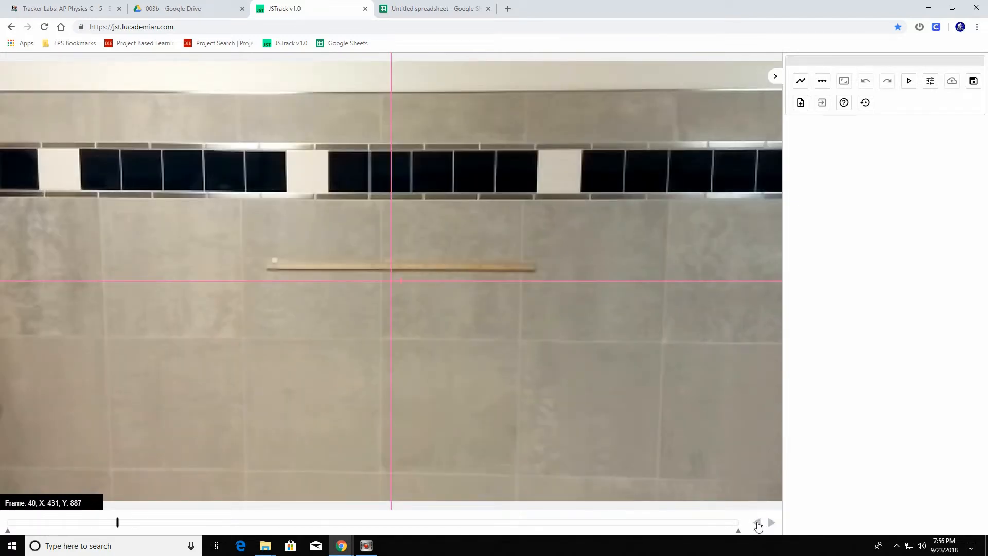
left_click(757, 524)
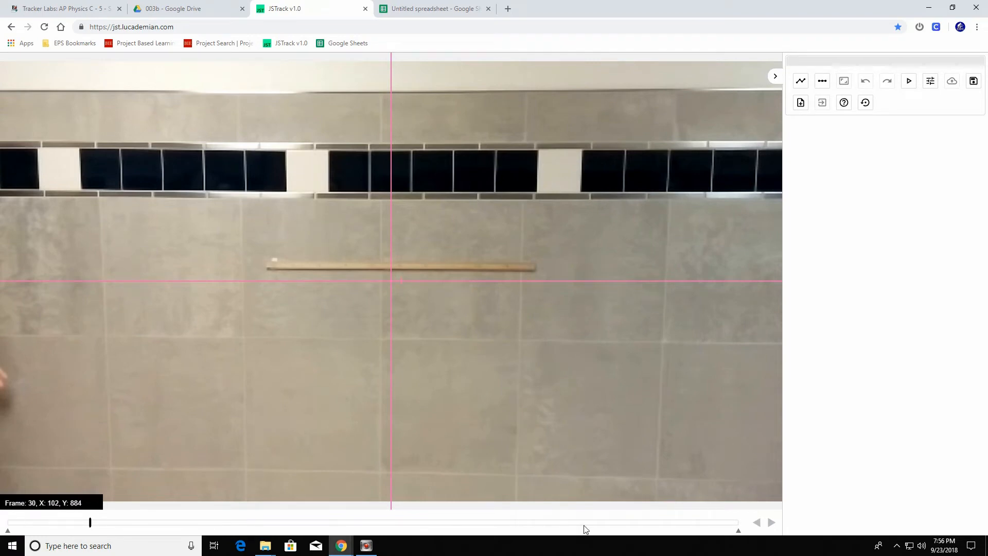
left_click(757, 524)
left_click(757, 524)
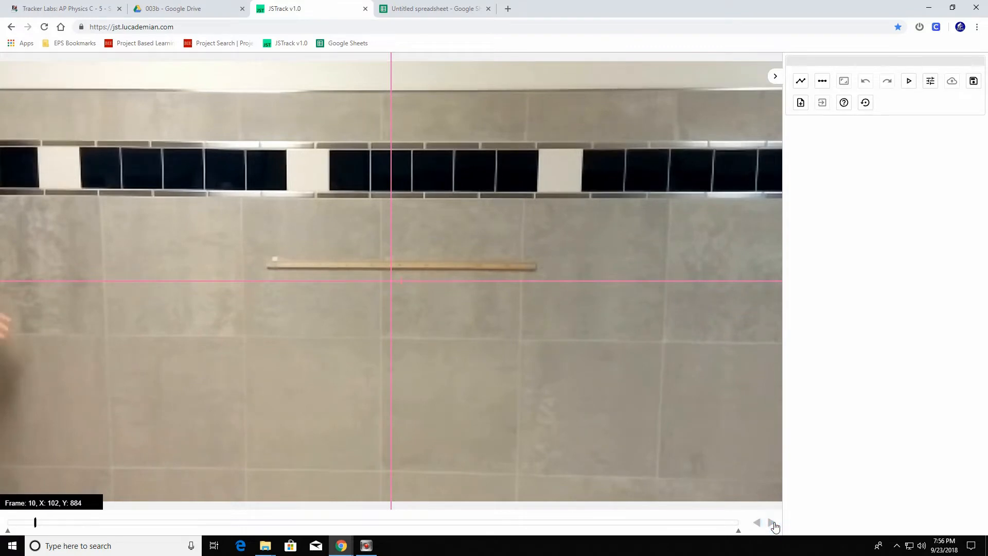
left_click(773, 524)
left_click(774, 524)
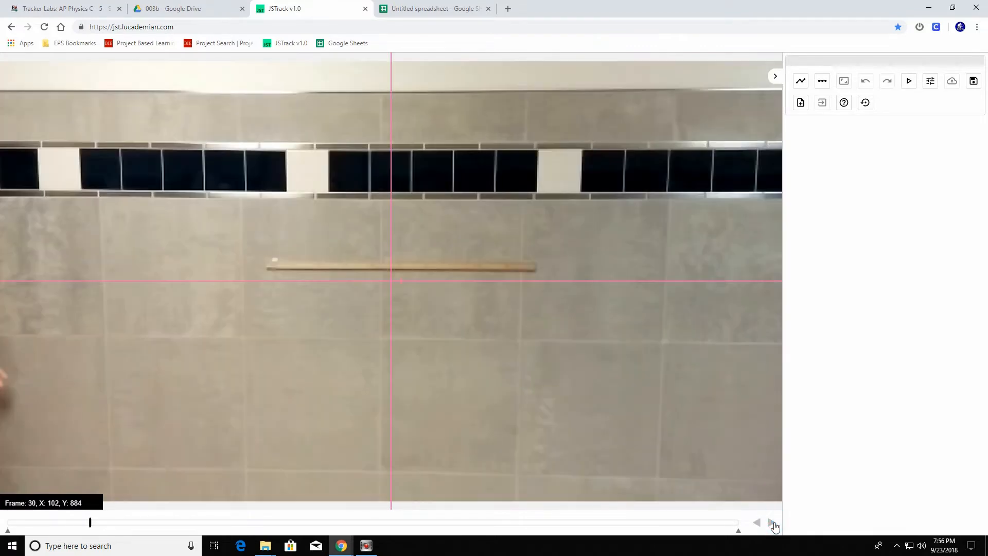
left_click(773, 524)
left_click(773, 524)
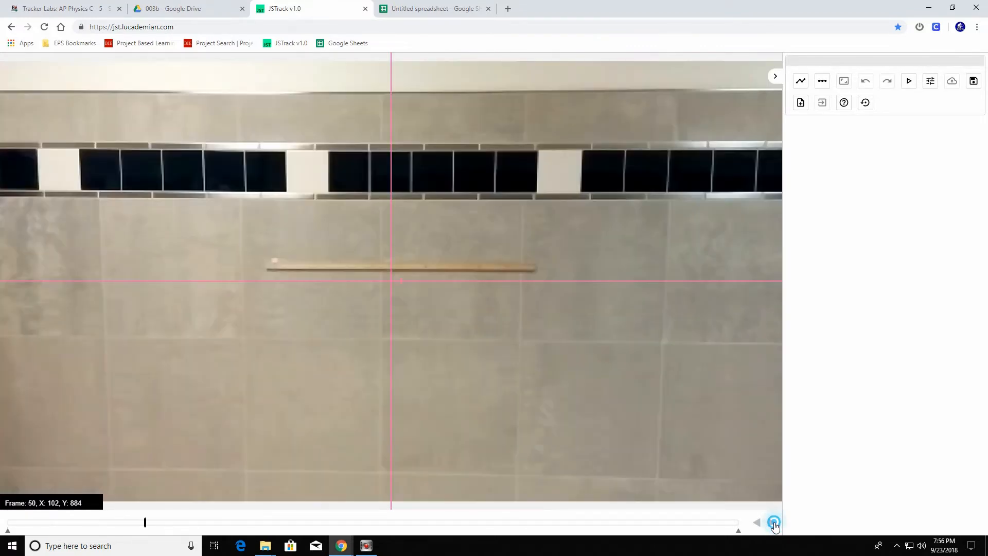
left_click(774, 524)
left_click(774, 523)
left_click(773, 523)
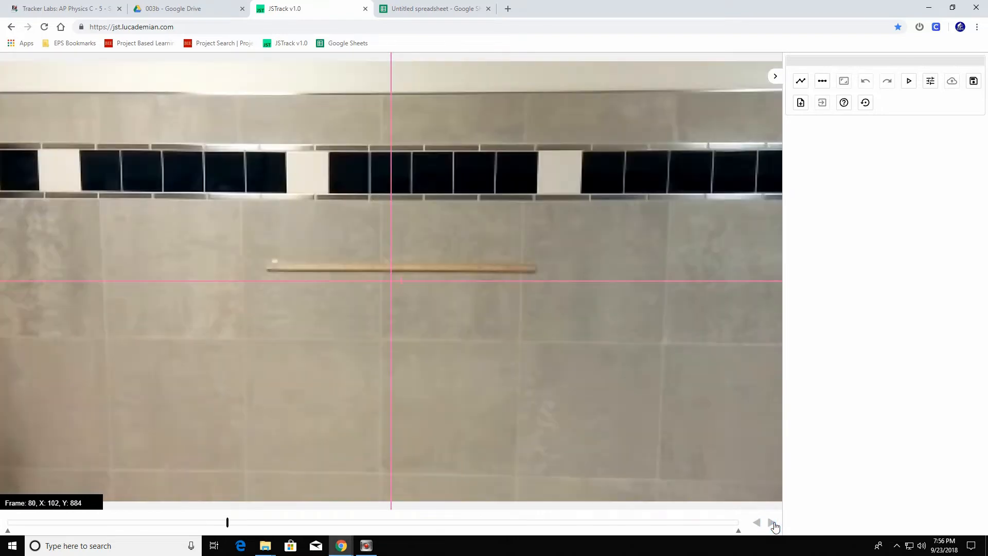
left_click(773, 524)
left_click(773, 524)
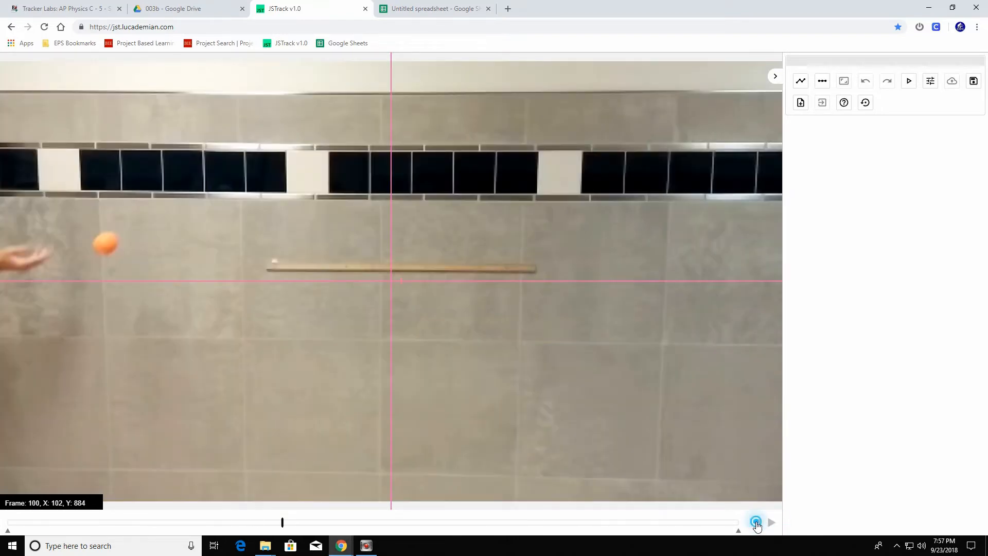
left_click(755, 522)
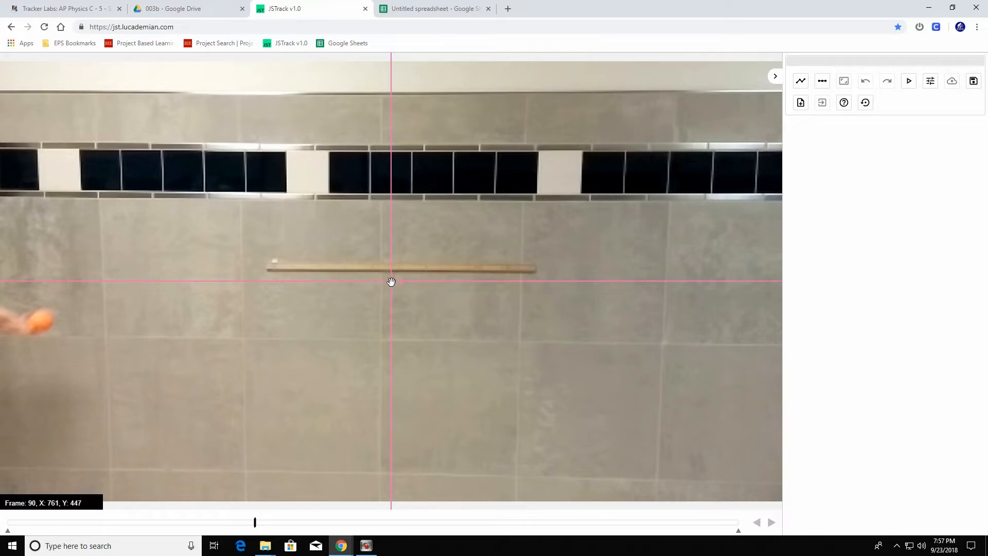
Step: Set the video's start marker to frame 92 and place the axes origin on the ball's center there
left_click(42, 322)
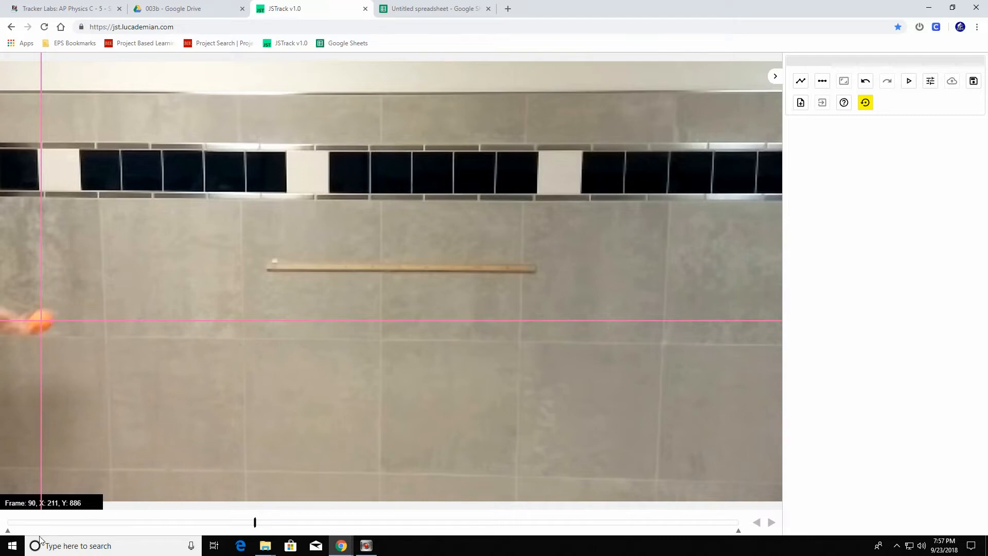
left_click_drag(8, 532, 253, 531)
left_click(254, 522)
left_click(253, 531)
left_click_drag(254, 531, 263, 531)
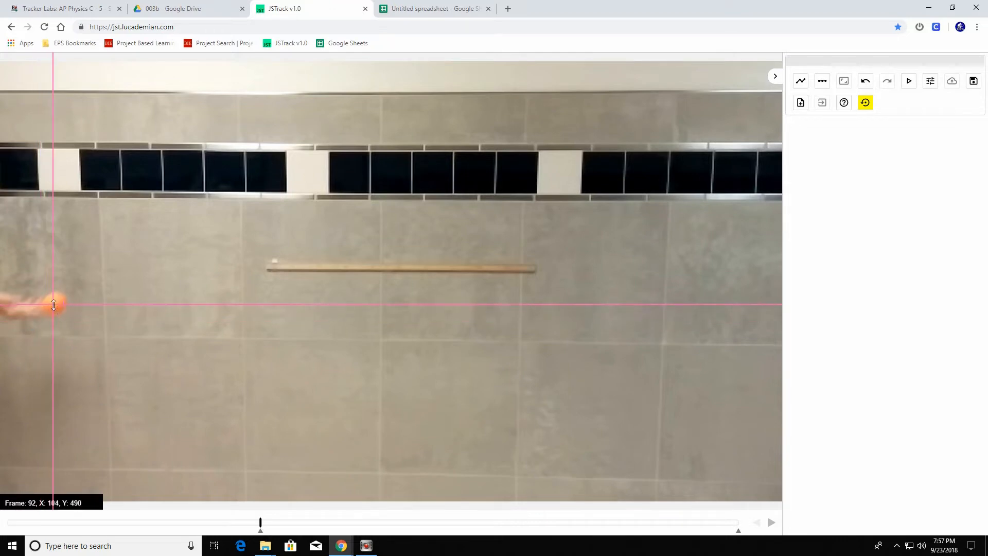
left_click(53, 304)
Step: Set the video's end marker to frame 182, near the end of the ball's flight, and return to frame 92
left_click_drag(260, 522, 491, 525)
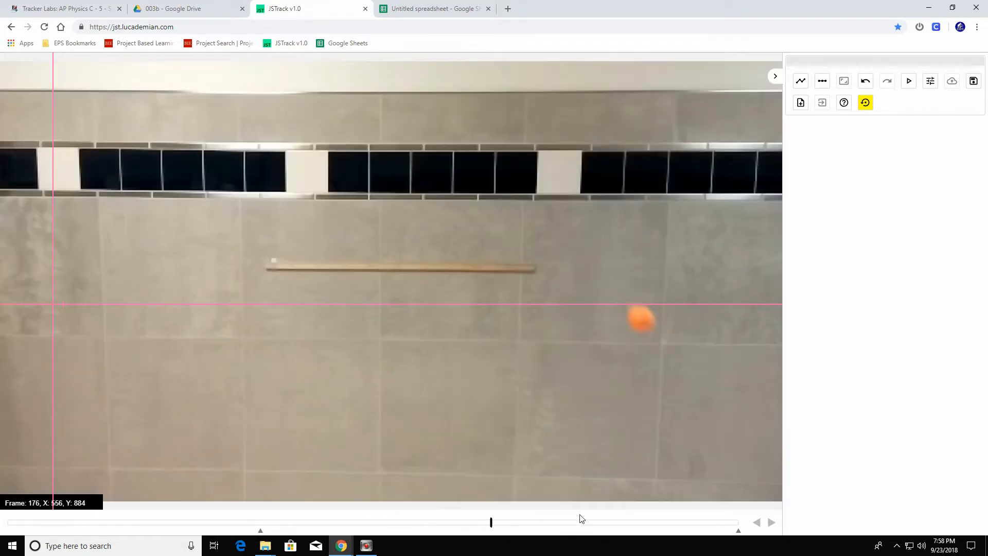
left_click_drag(739, 535, 492, 536)
mouse_move(492, 522)
left_mouse_down()
mouse_move(260, 520)
mouse_move(494, 525)
left_mouse_up()
left_click(497, 523)
left_click_drag(497, 525, 510, 526)
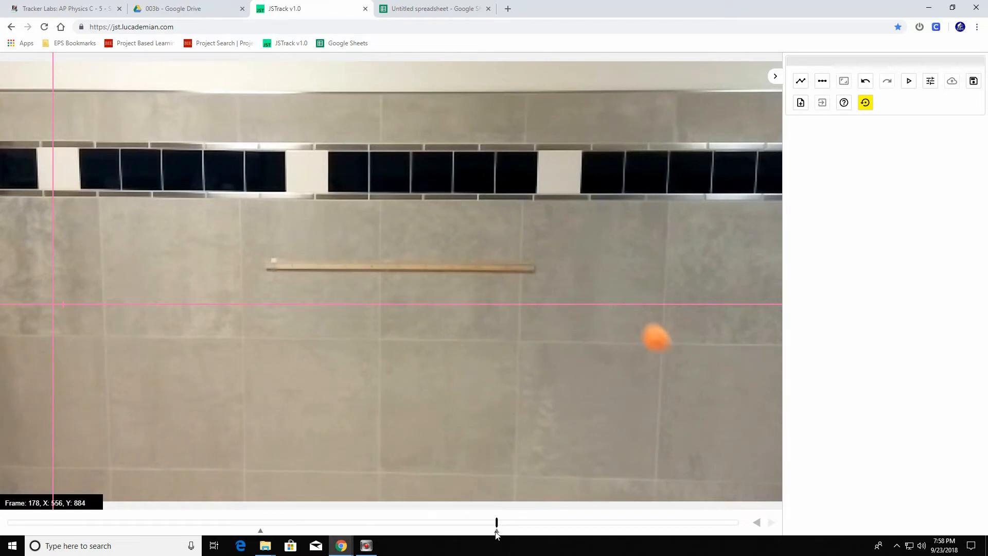
left_click(497, 530)
left_click_drag(497, 523, 508, 525)
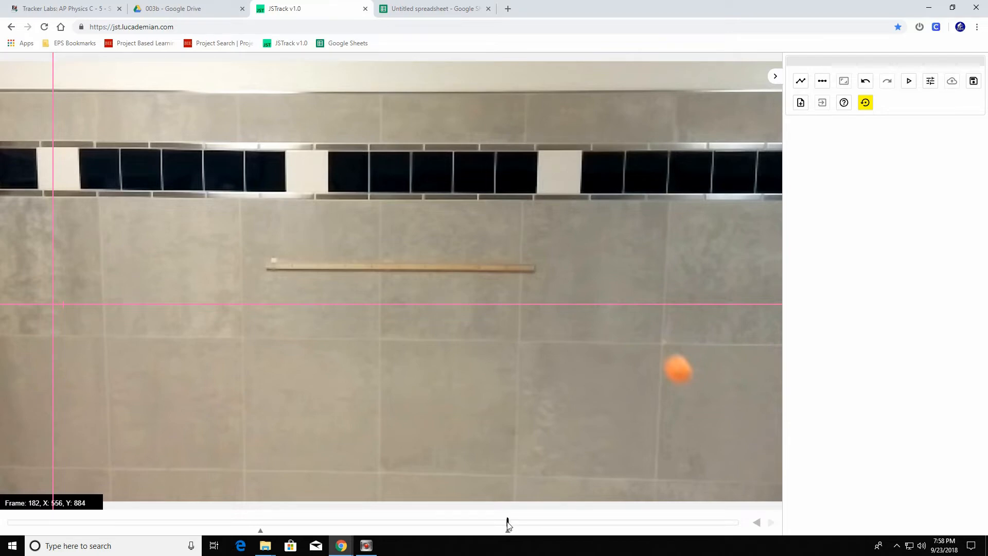
left_click_drag(508, 524, 262, 522)
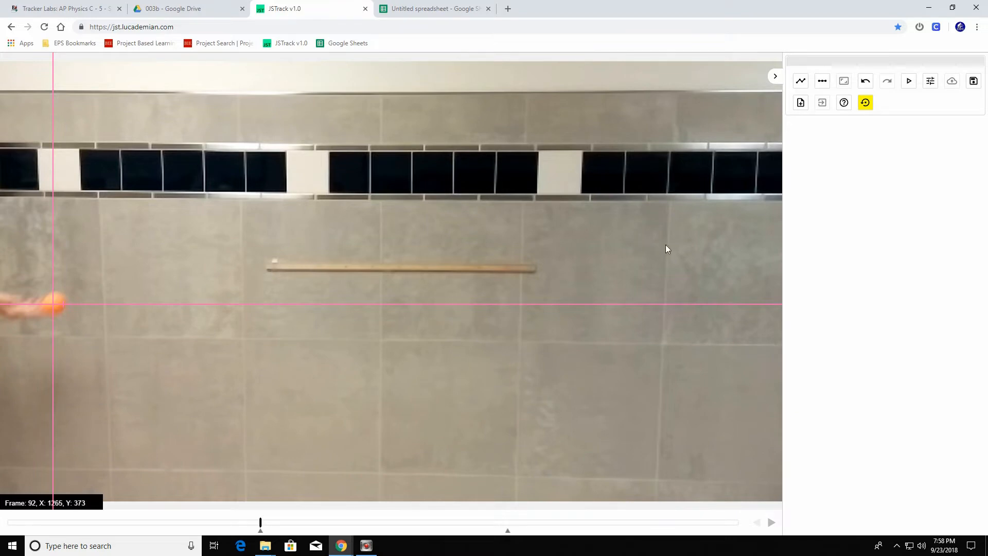
Step: Create a 1 m scale along the wall-mounted stick and adjust its second end to match the stick's tip
left_click(824, 83)
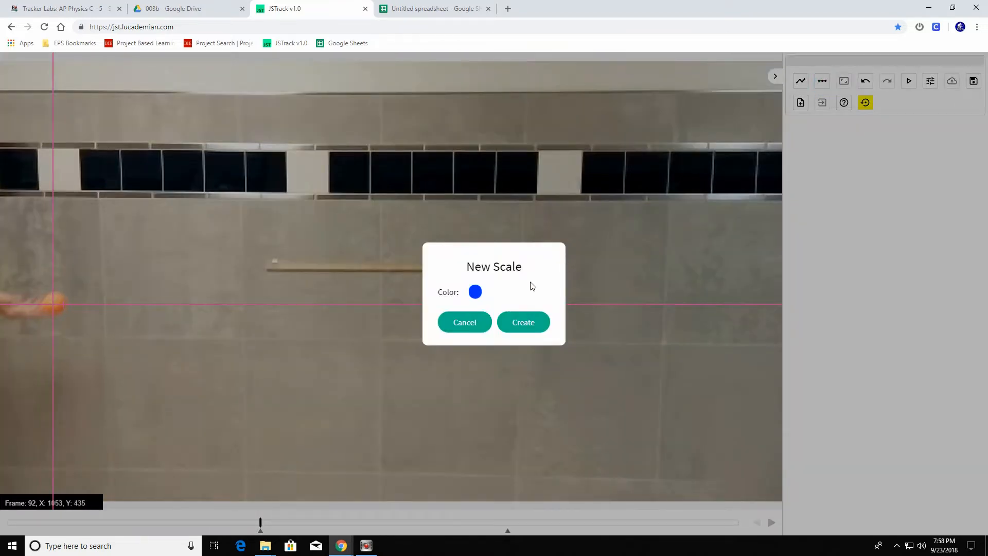
left_click(527, 322)
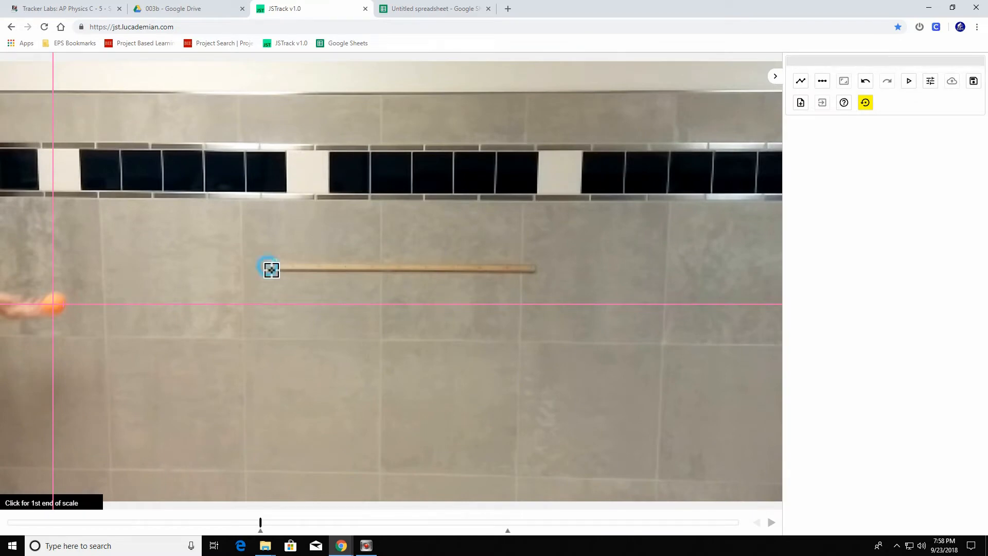
left_click(271, 271)
left_click(533, 268)
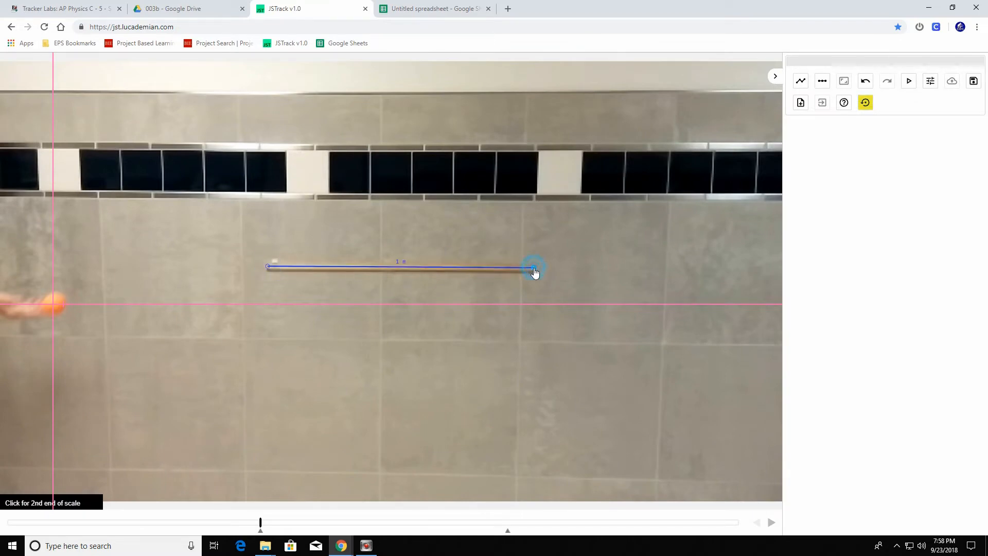
type("1")
key("Return")
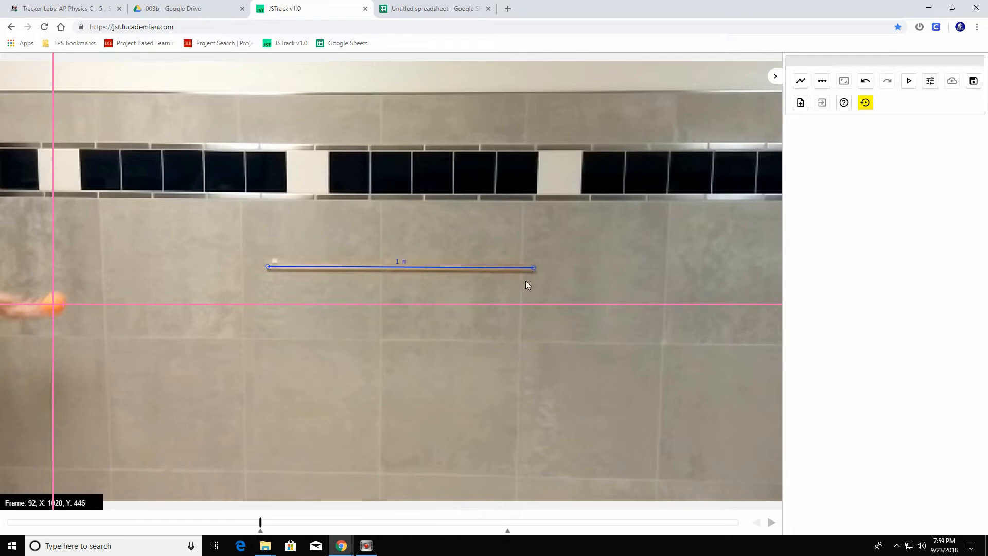
left_click_drag(534, 267, 539, 273)
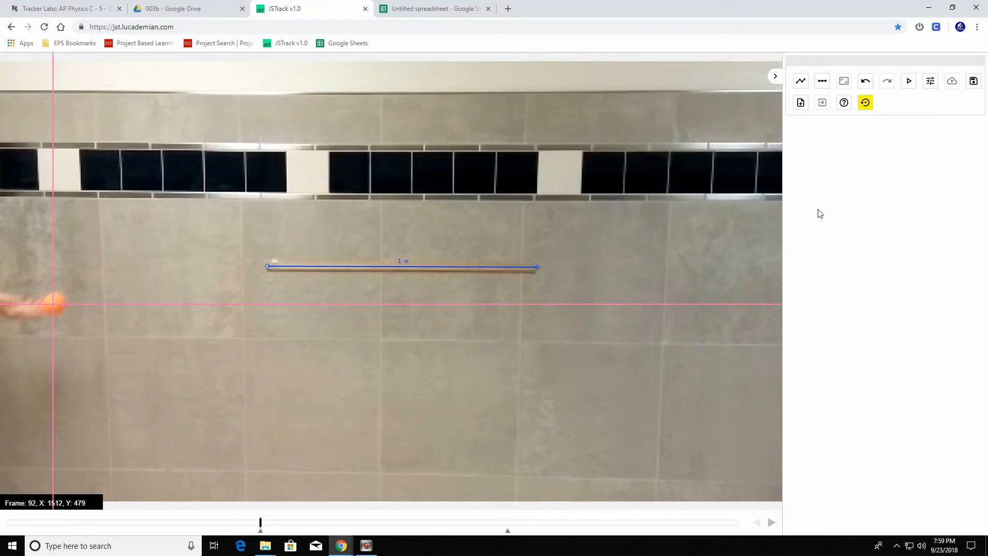
Step: Create a new track with the name A, keeping the green color
left_click(802, 82)
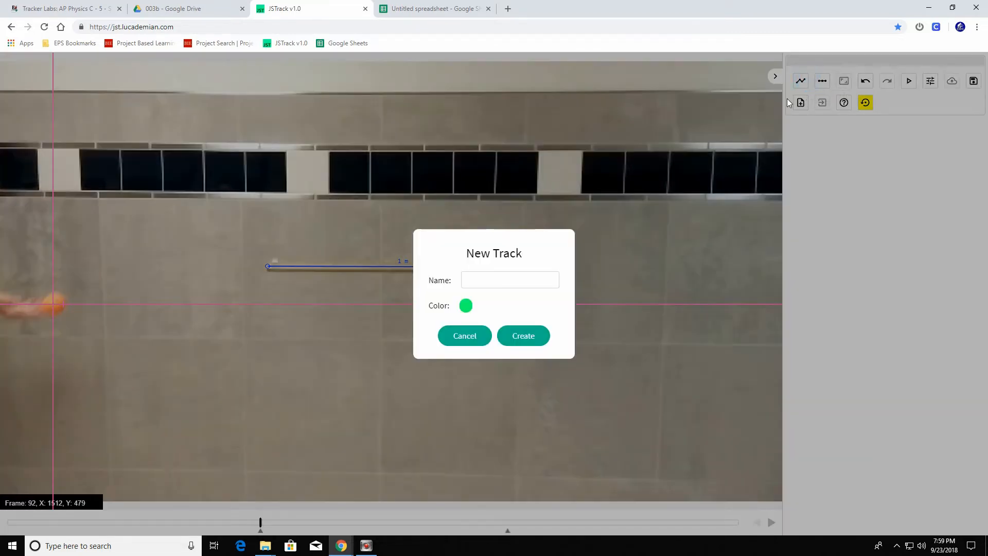
left_click(503, 281)
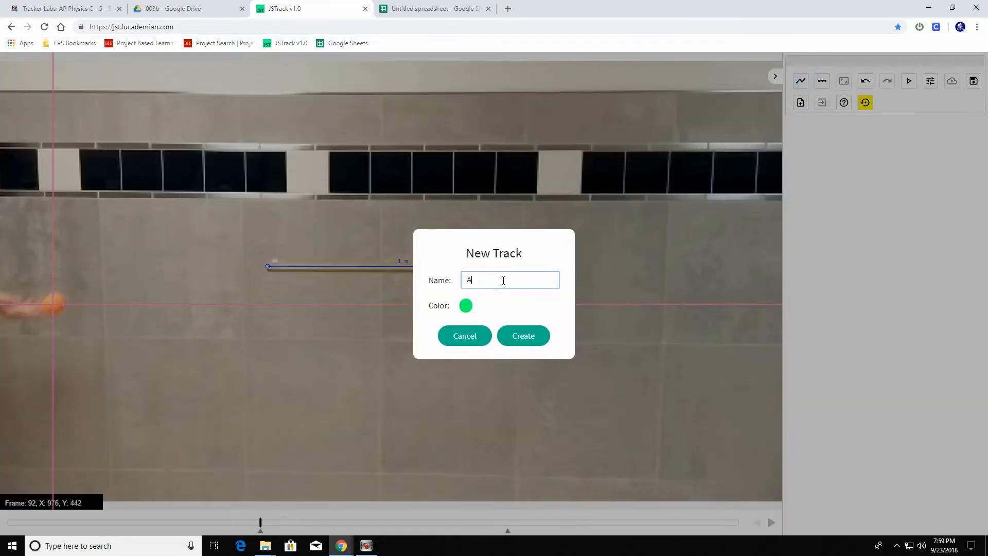
type("A")
left_click(516, 336)
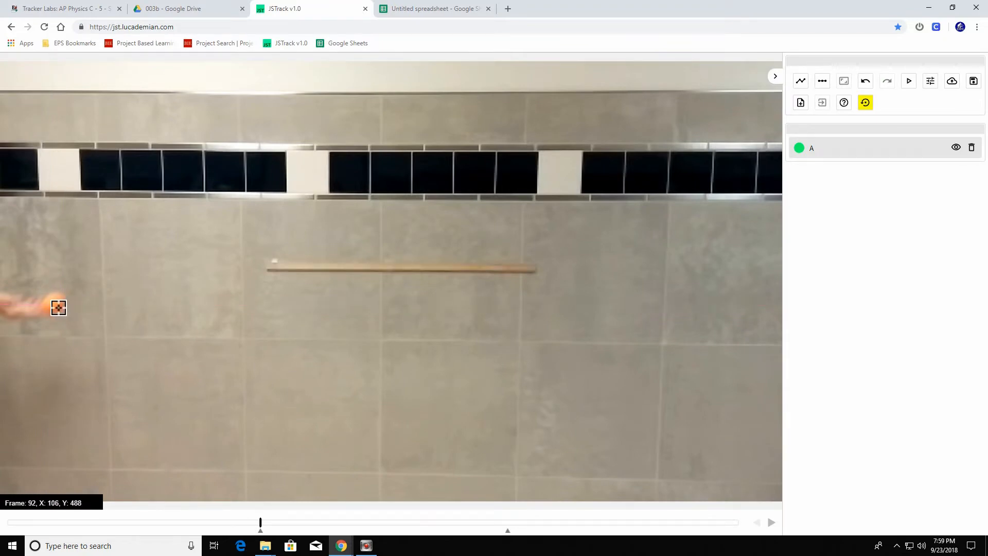
Step: Mark the ball's center for track A at frame 92, at every tenth frame from 100 to 180, and at frame 182
left_click(58, 307)
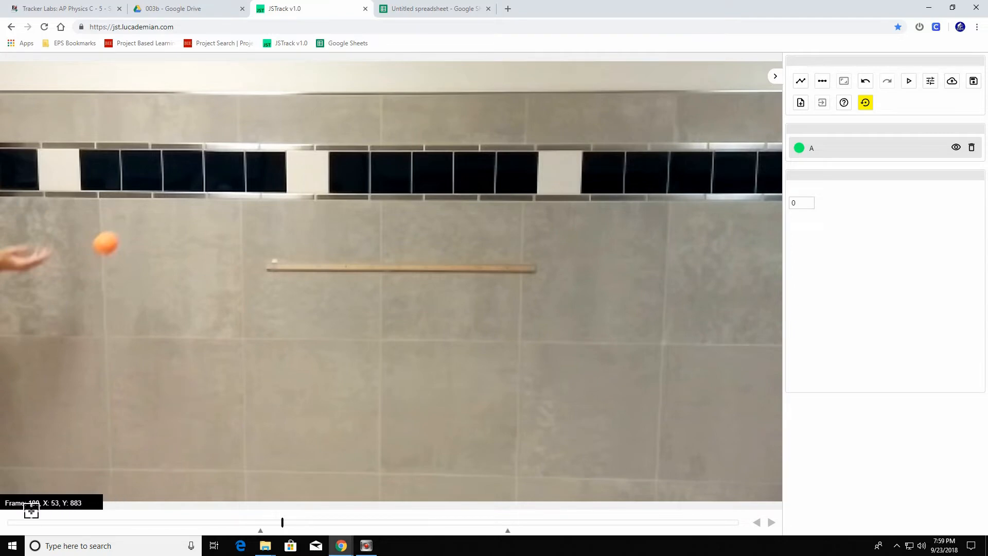
left_click(109, 247)
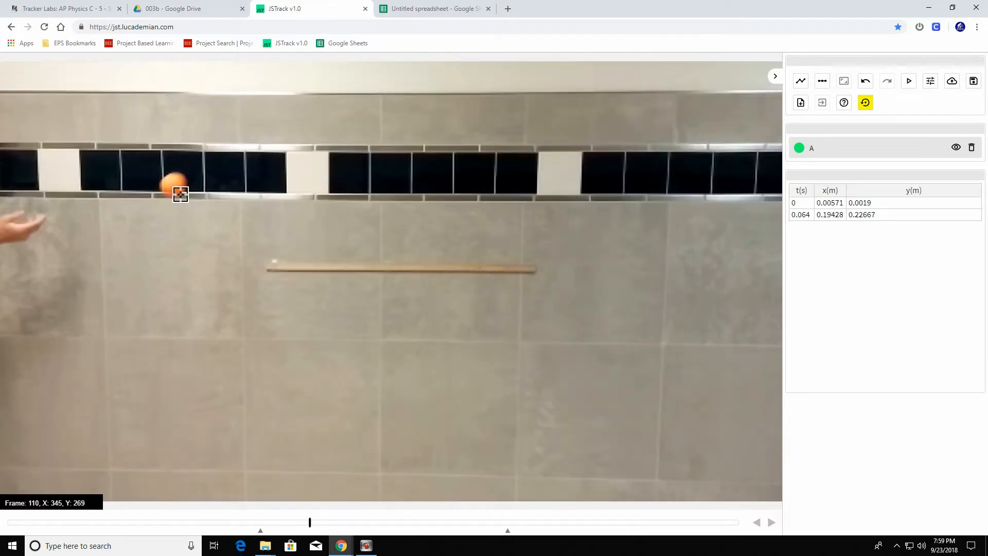
left_click(178, 189)
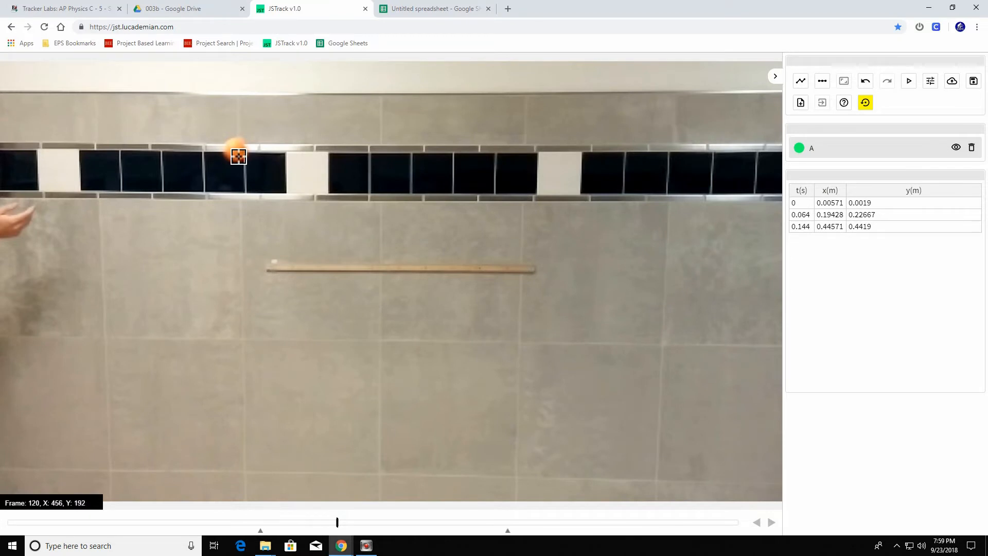
left_click(241, 157)
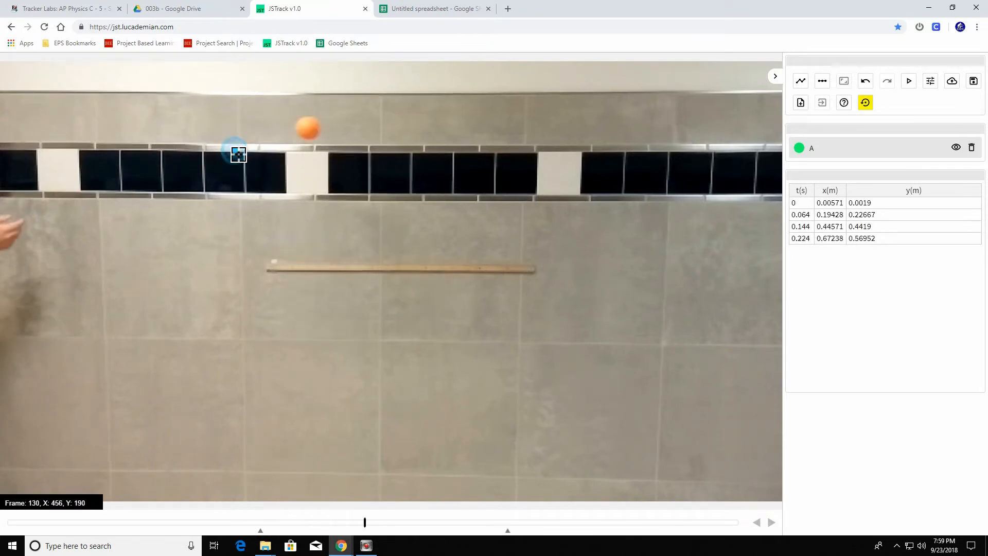
left_click(311, 133)
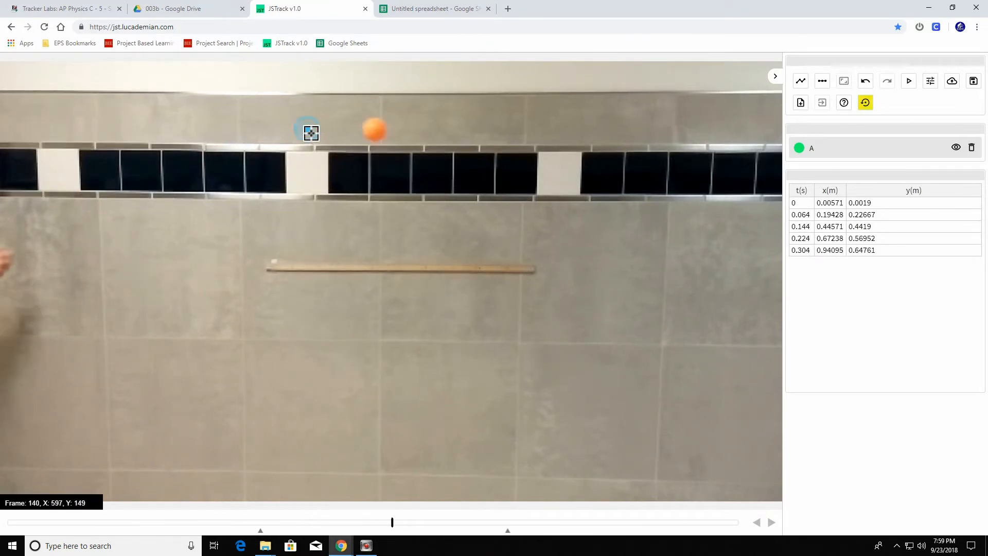
left_click(376, 132)
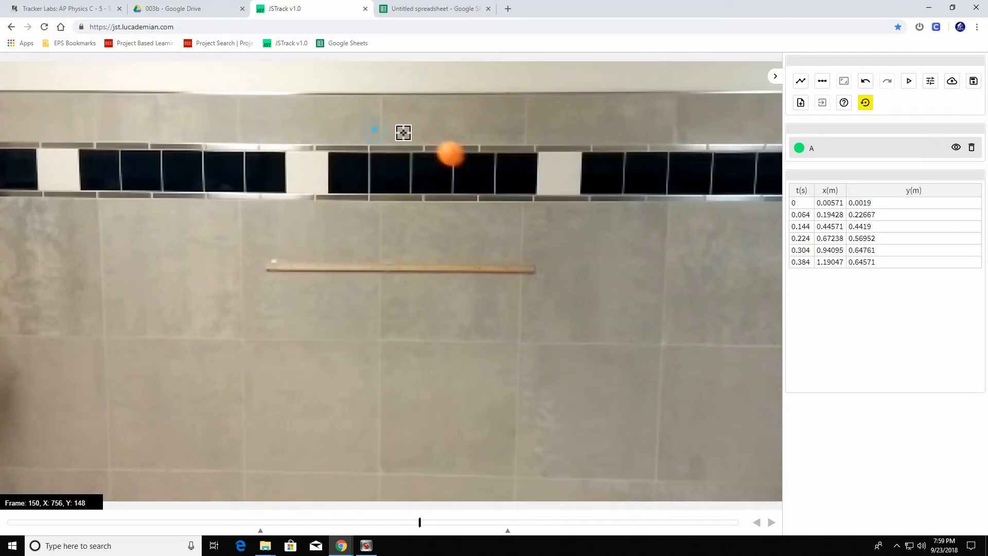
left_click(452, 154)
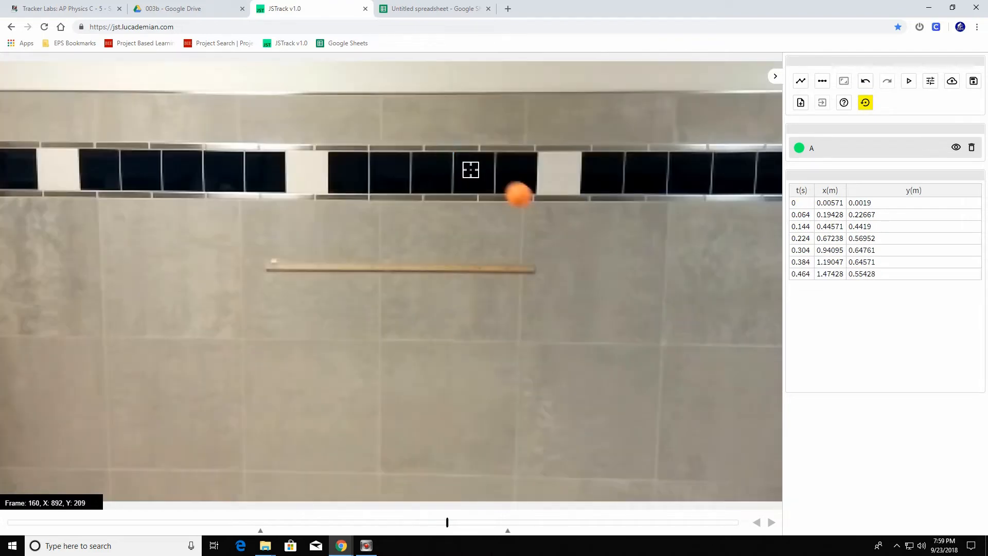
left_click(523, 199)
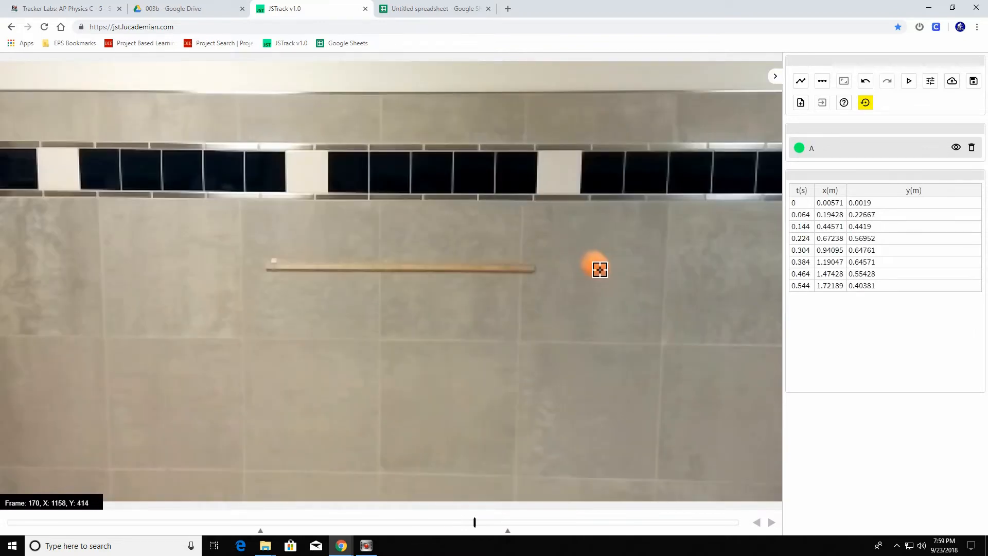
left_click(600, 269)
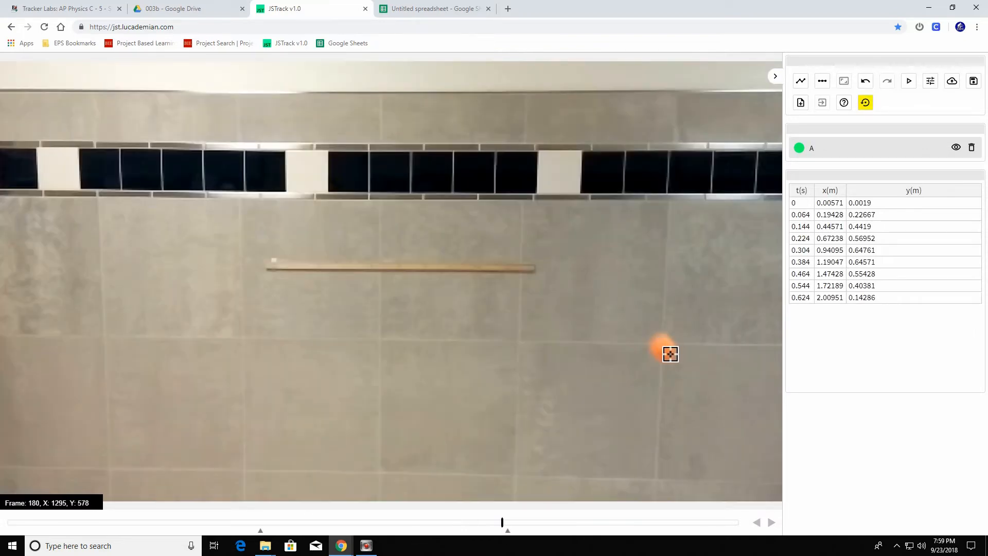
left_click(668, 352)
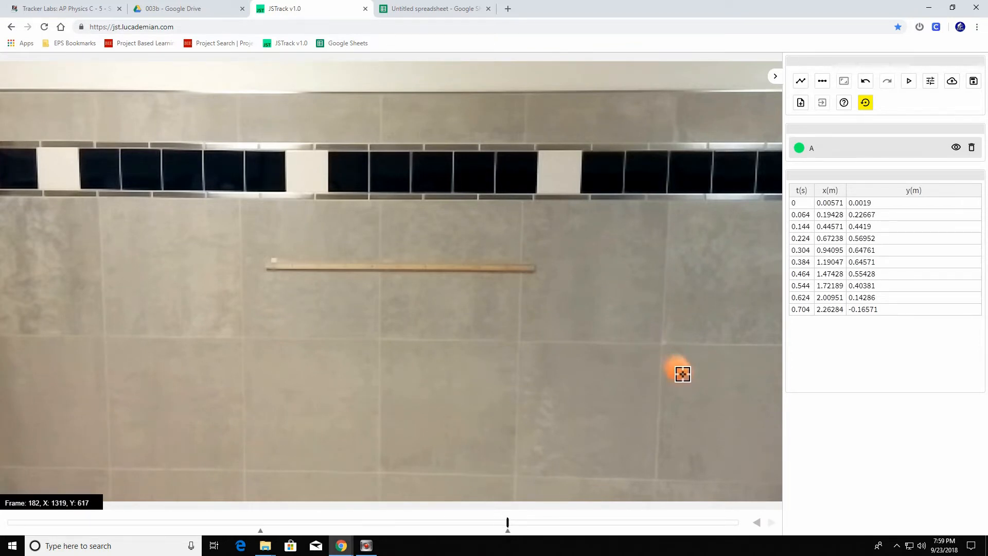
left_click(683, 374)
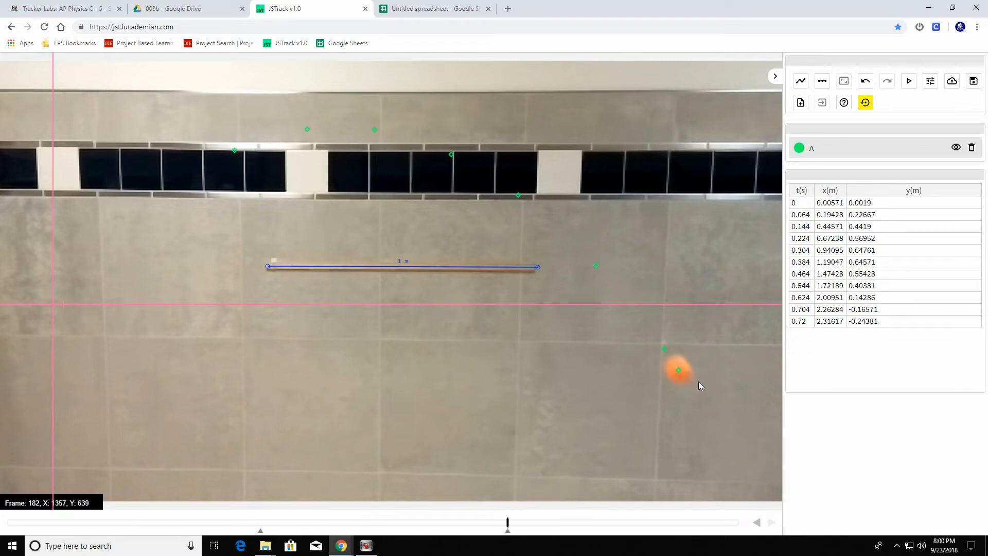
Step: Copy all of track A's position data and paste it into the untitled Google Sheets spreadsheet starting at cell B2
left_click(803, 206)
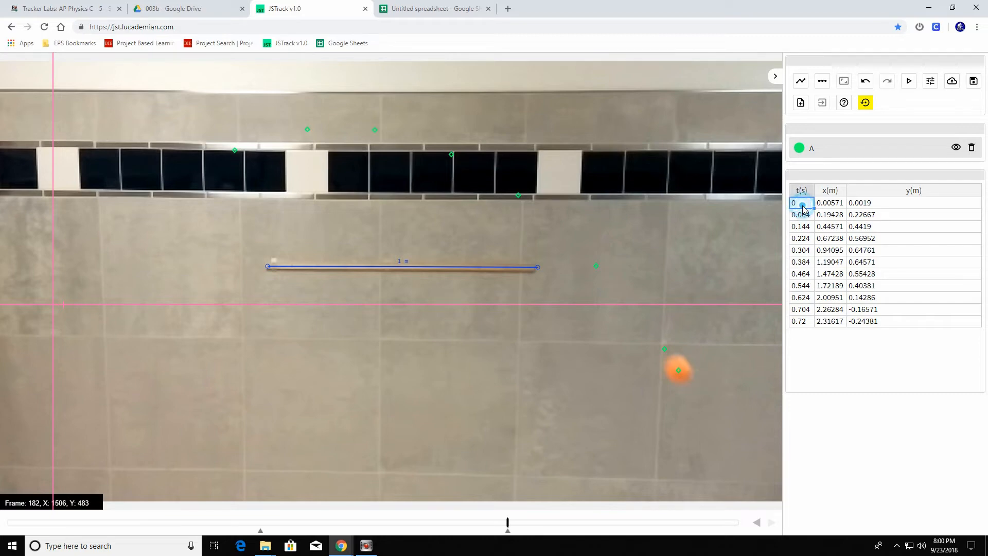
key("ctrl+a")
key("ctrl+c")
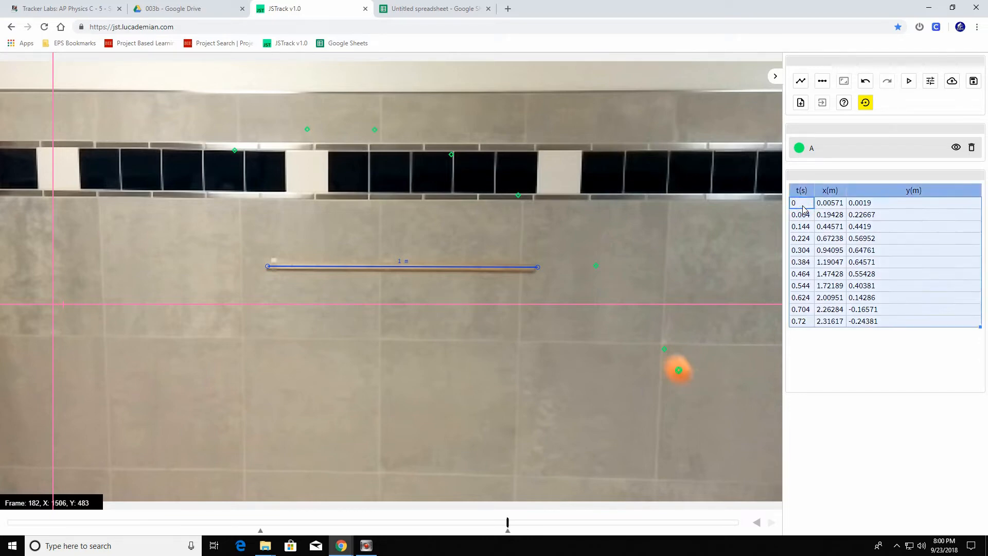
left_click(441, 6)
left_click(105, 147)
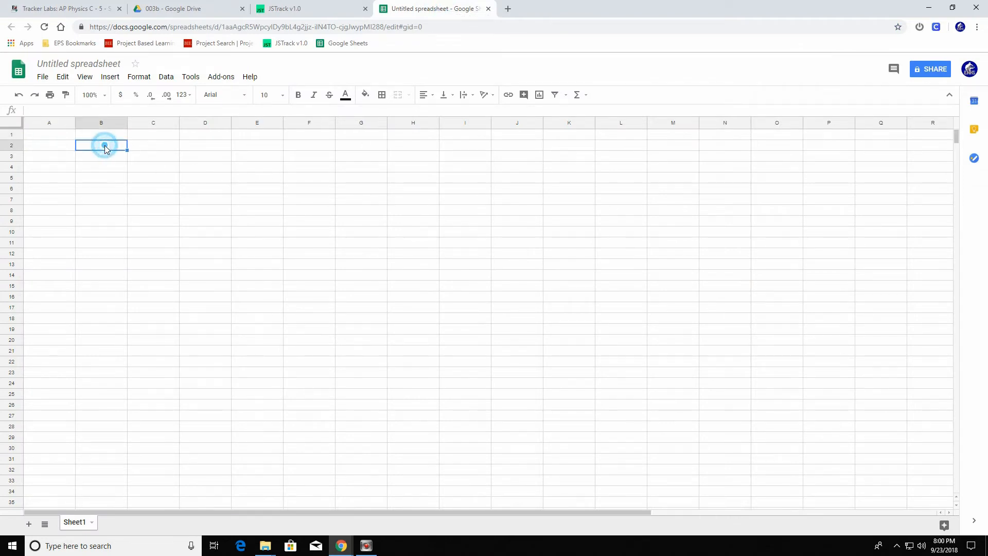
key("ctrl+v")
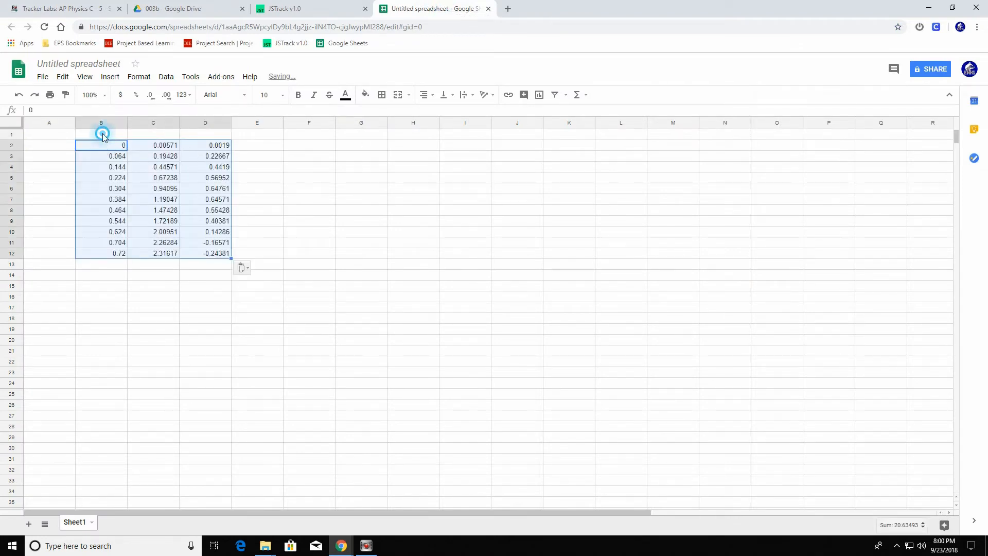
Step: Label the pasted data columns t, x and y in cells B1 to D1, matching the column order in JSTrack
left_click(103, 135)
type("t")
key("Tab")
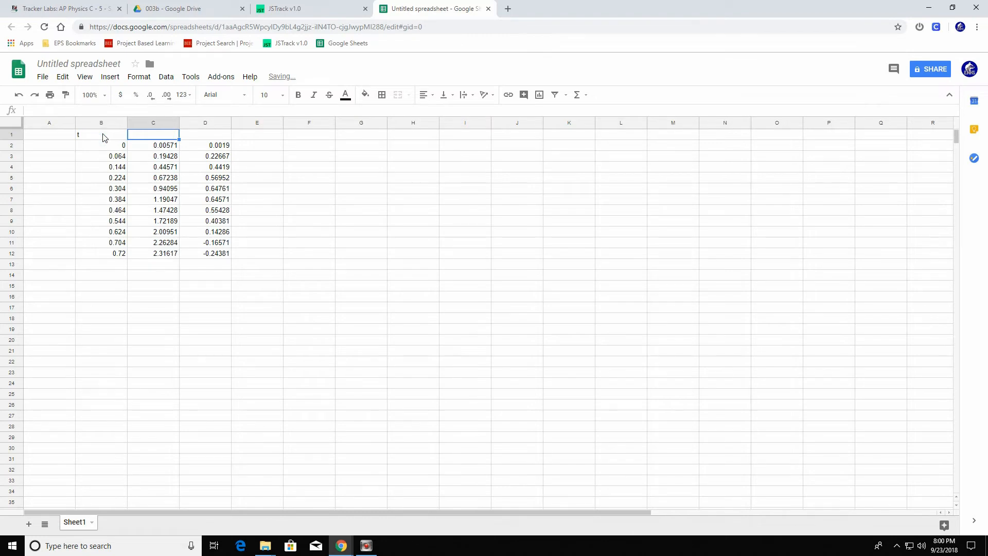
left_click(284, 9)
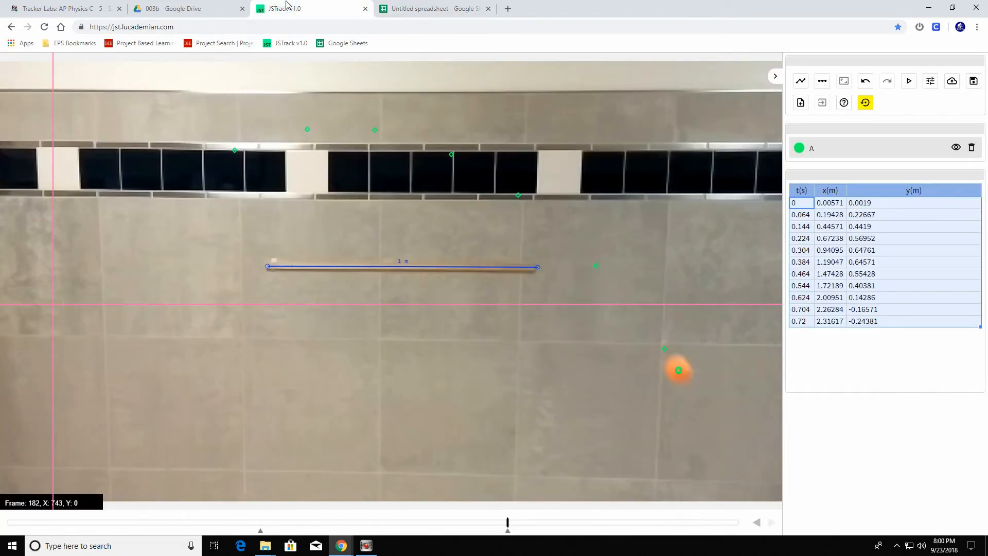
left_click(422, 5)
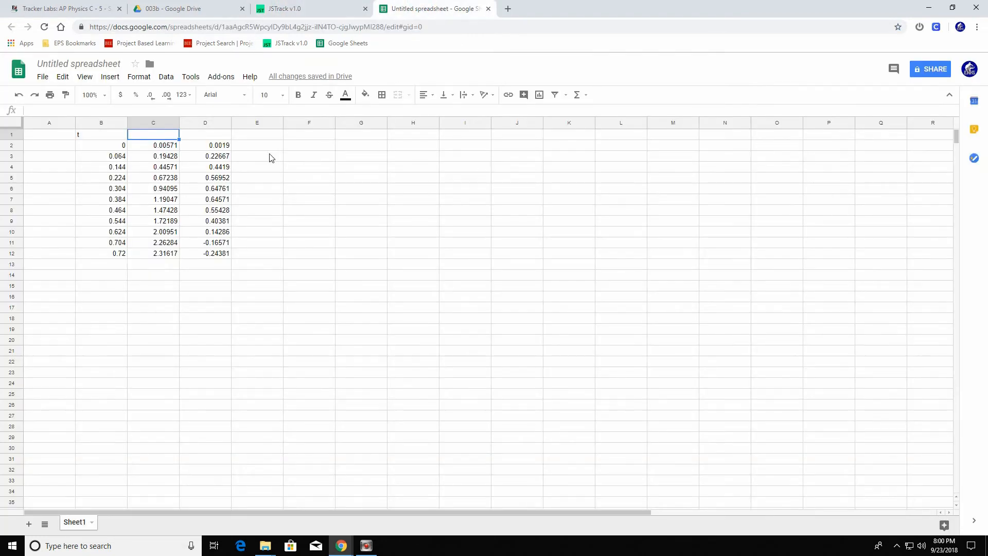
type("x")
key("Tab")
type("y")
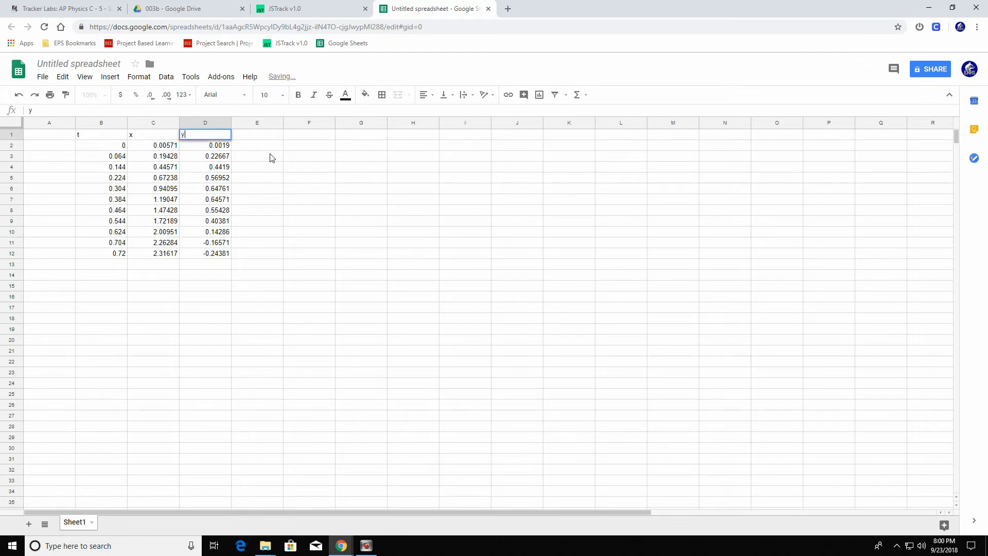
key("Return")
Step: Insert a chart from empty cell F2, move it clear of the data columns and make it a scatter chart
left_click(307, 150)
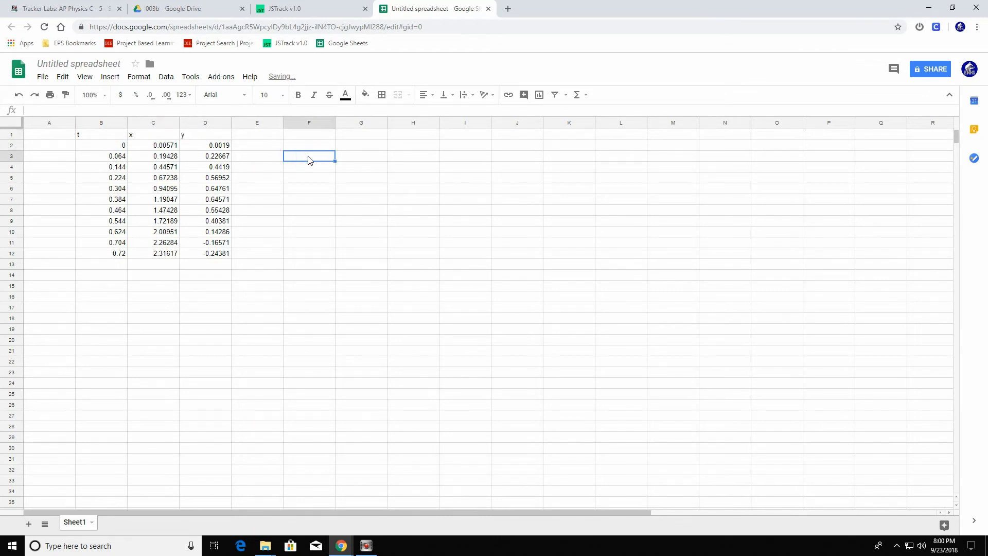
left_click(304, 148)
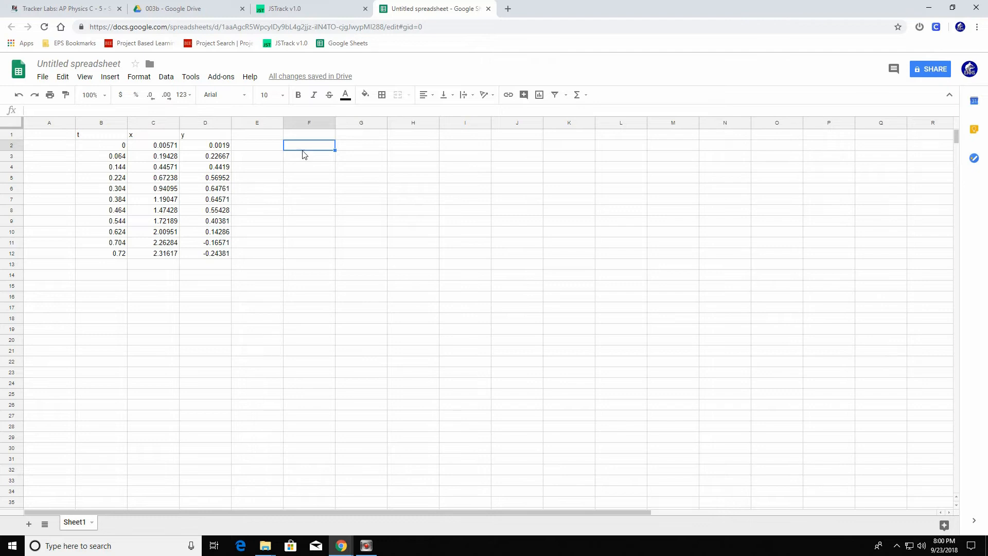
left_click(110, 77)
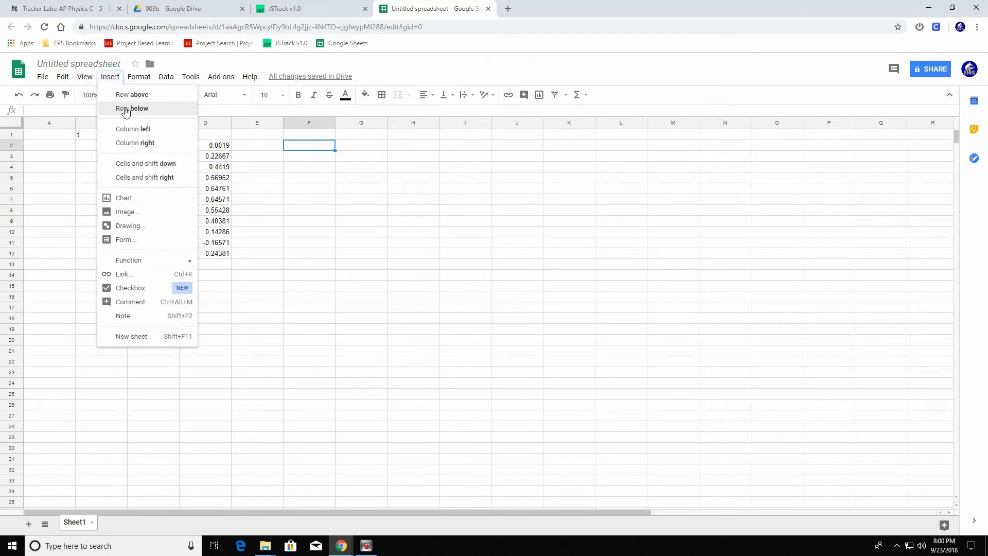
left_click(145, 199)
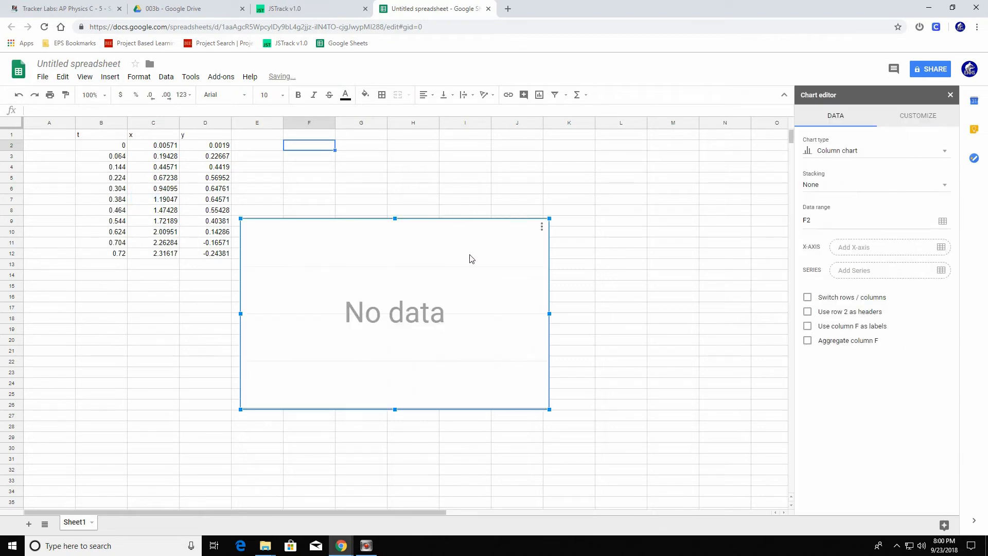
left_click_drag(366, 255, 467, 213)
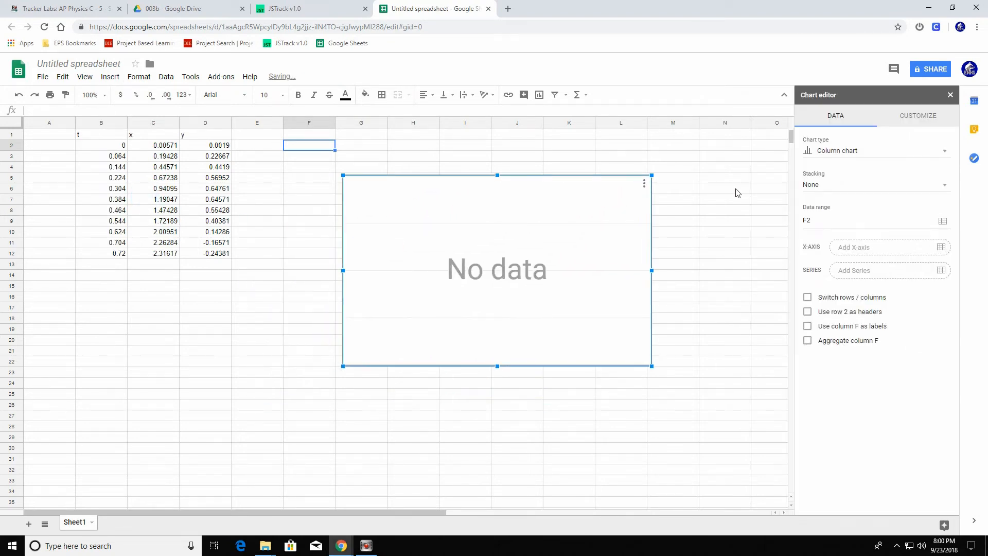
left_click(831, 153)
scroll(859, 323, "down", 1)
left_click(824, 408)
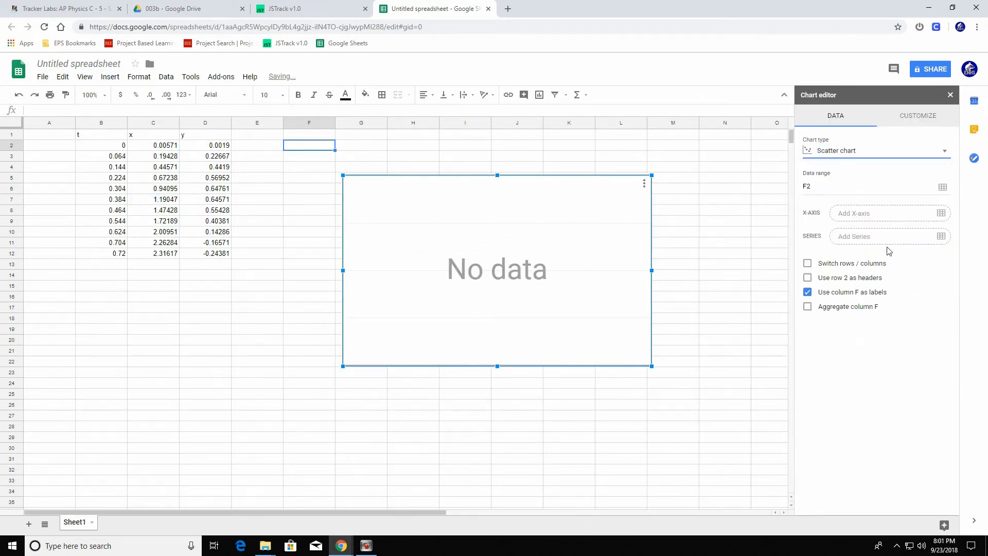
Step: Plot x against time by setting C2:C12 as the chart's series and B2:B12 as its X-axis
left_click(941, 238)
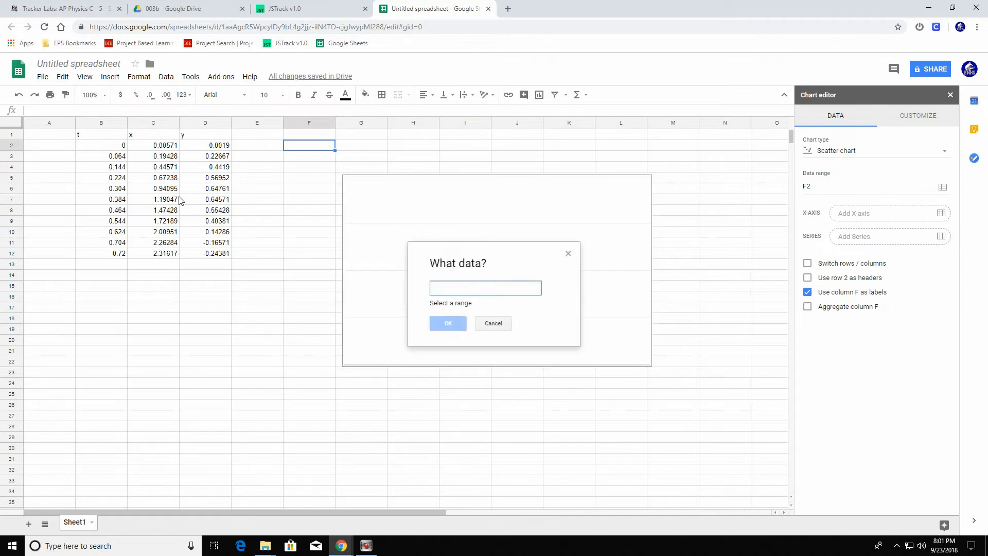
left_click_drag(165, 146, 169, 255)
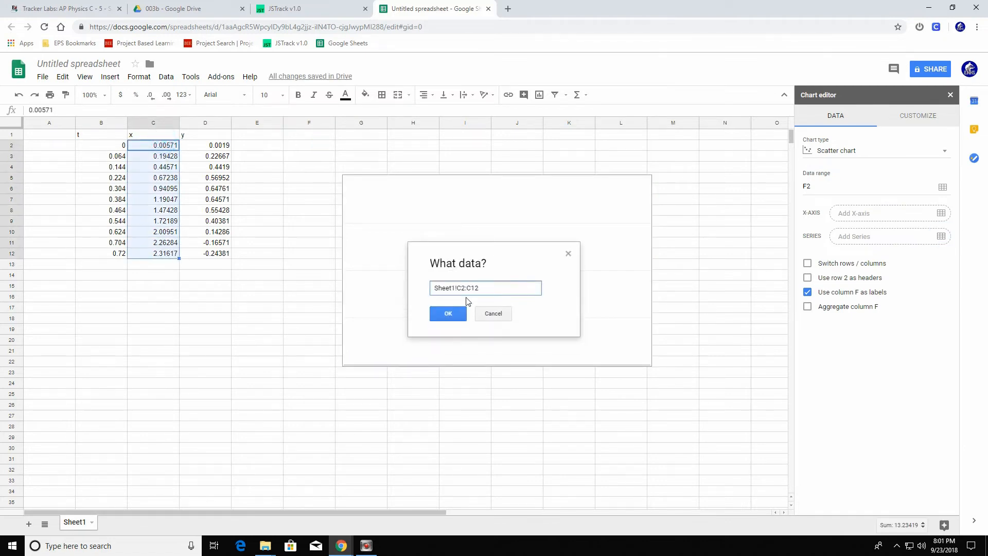
left_click(448, 313)
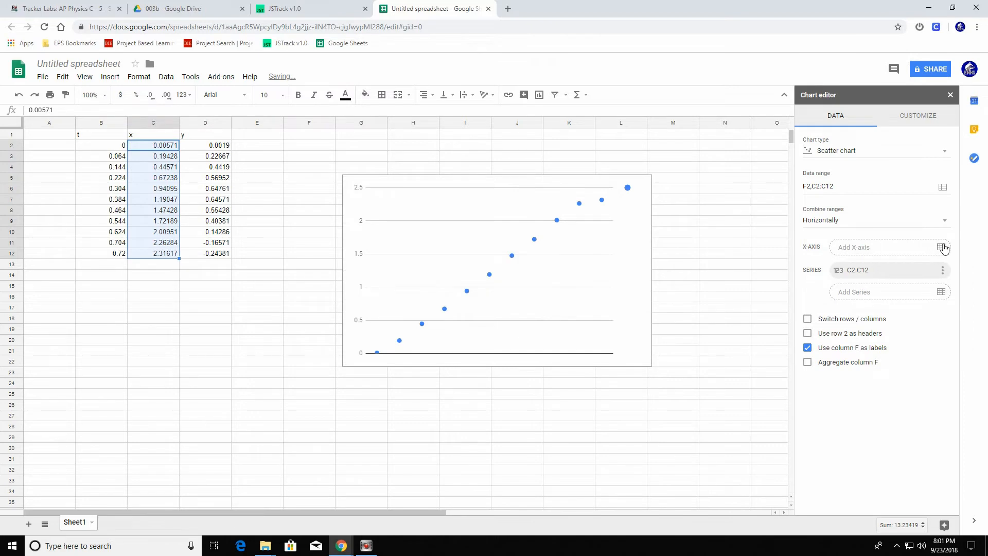
left_click(941, 247)
left_click_drag(110, 146, 109, 259)
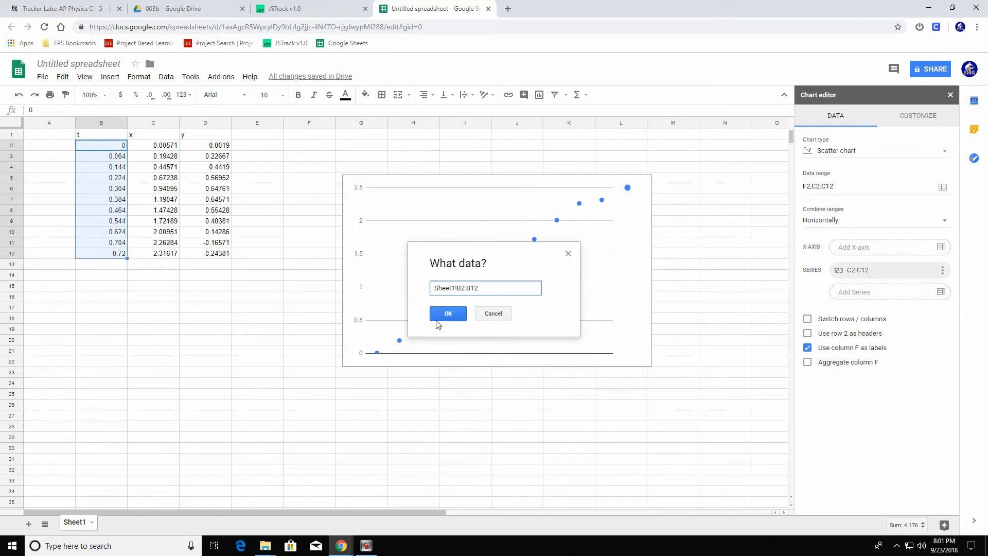
left_click(448, 315)
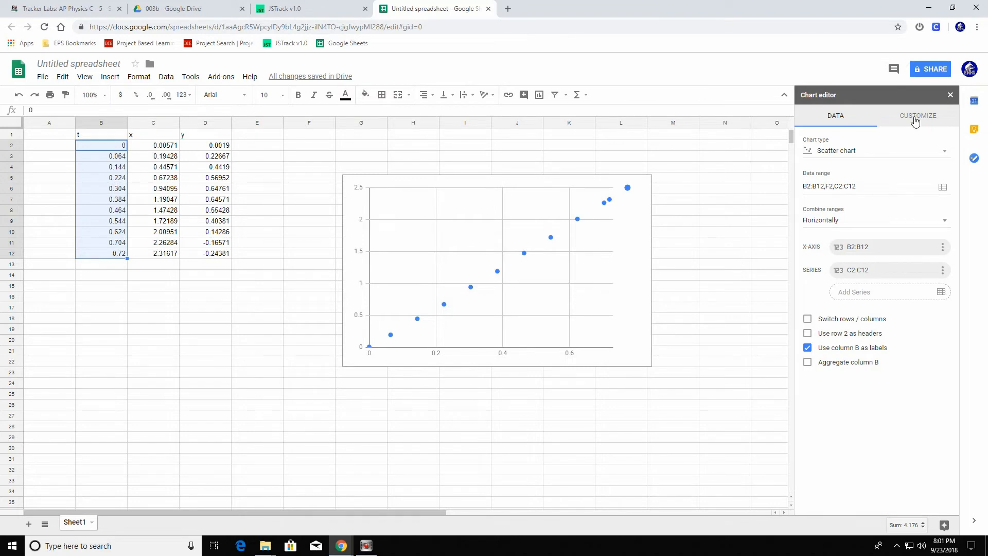
Step: Check the chart's header-row and series options, and try treating the horizontal axis labels as text
left_click(808, 334)
left_click(807, 334)
left_click(910, 118)
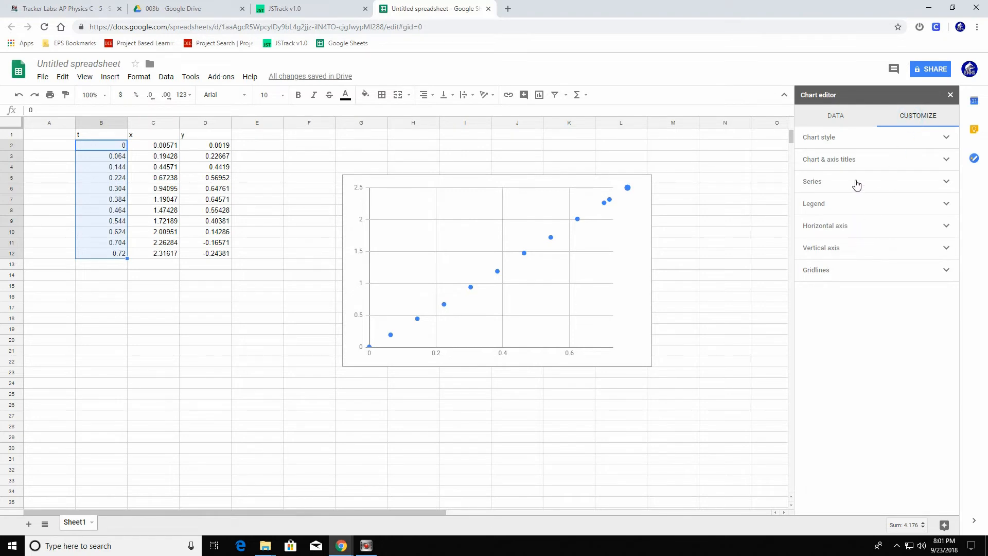
left_click(857, 183)
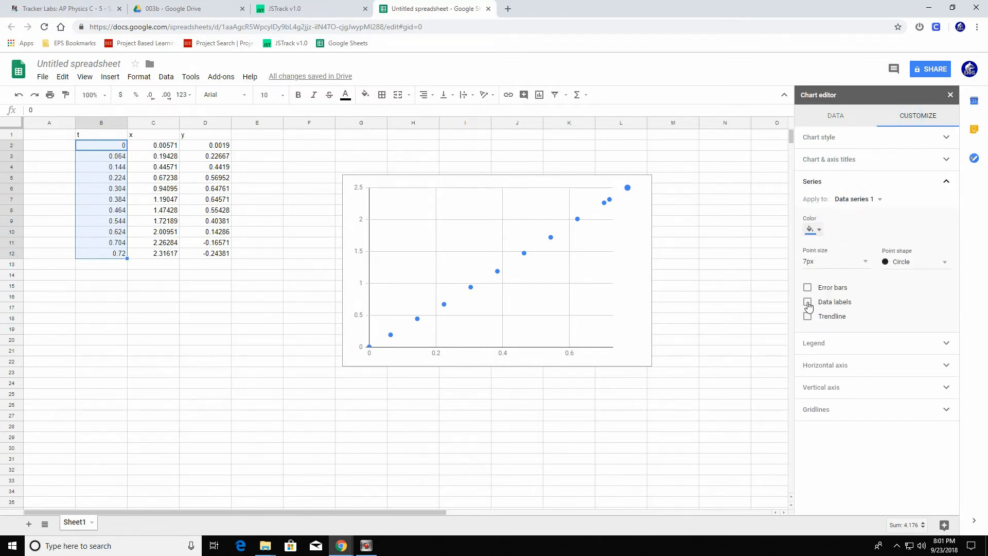
left_click(881, 184)
left_click(848, 226)
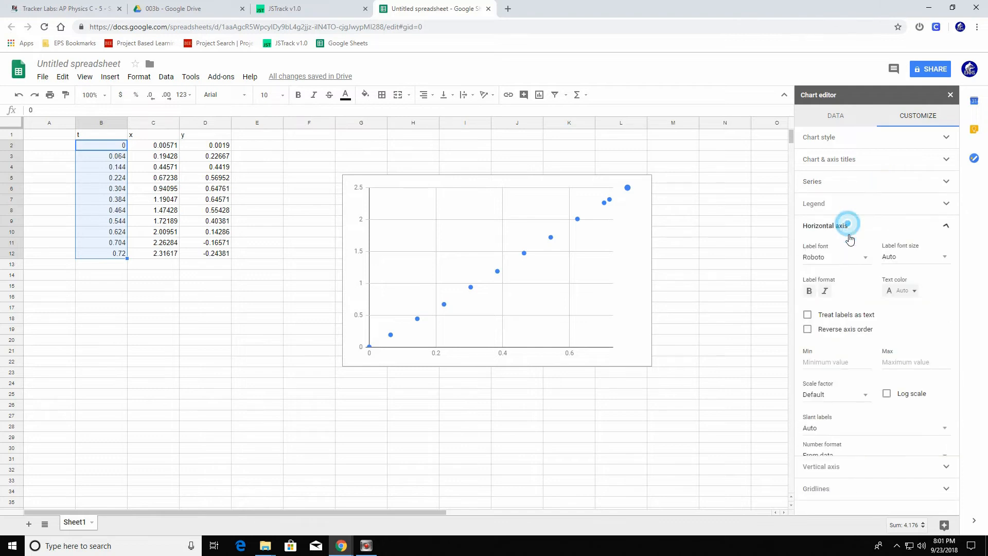
left_click(807, 315)
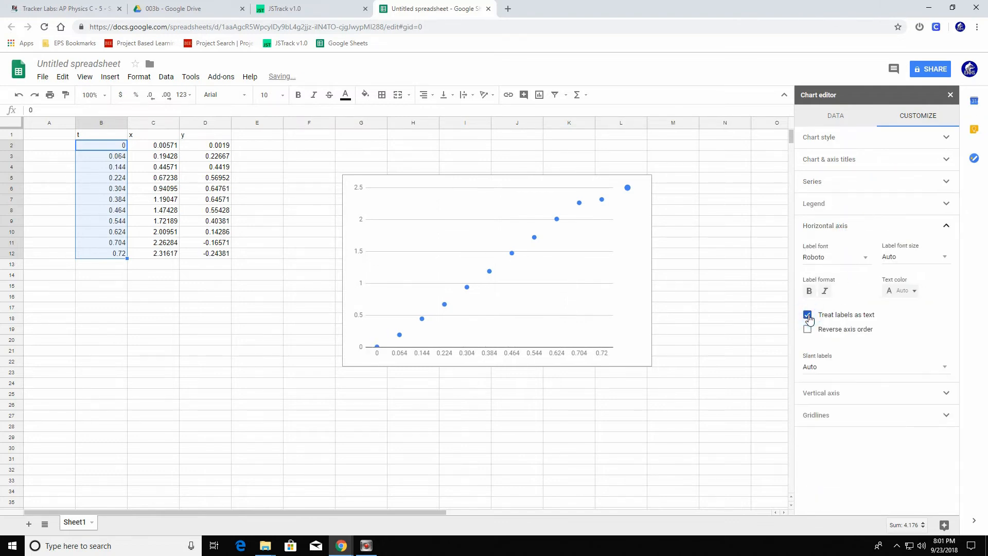
left_click(807, 315)
left_click(894, 228)
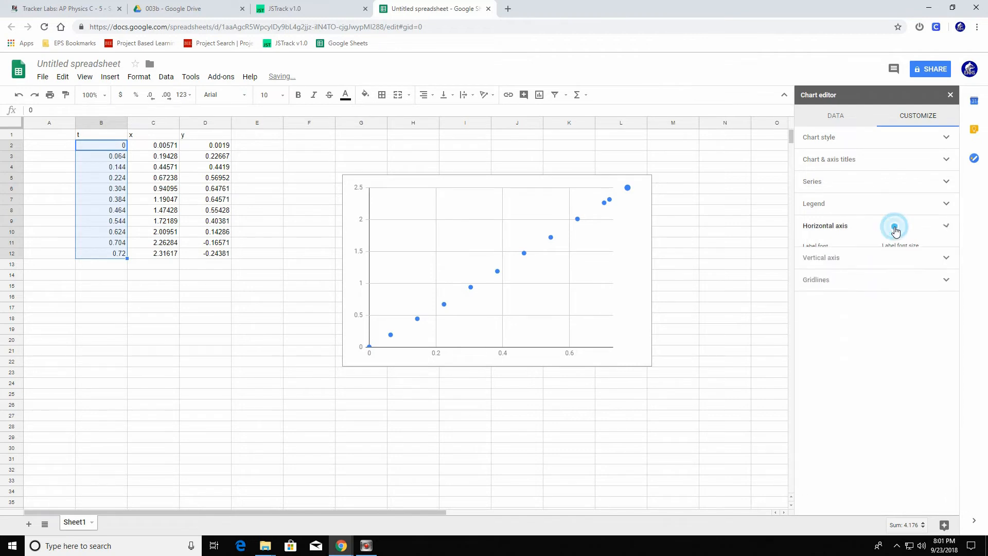
Step: Add a linear trendline to the chart's data series and label it with its equation
left_click(883, 182)
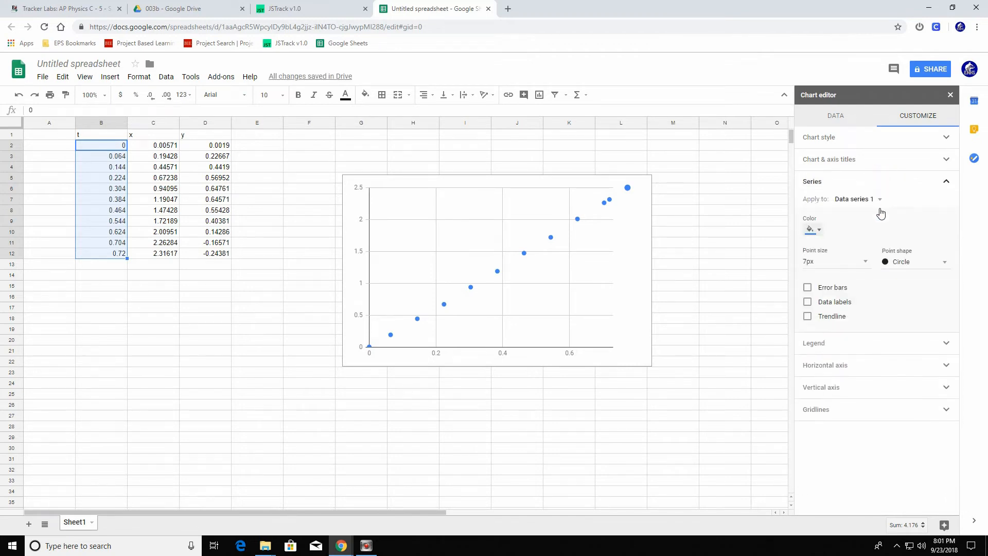
left_click(807, 317)
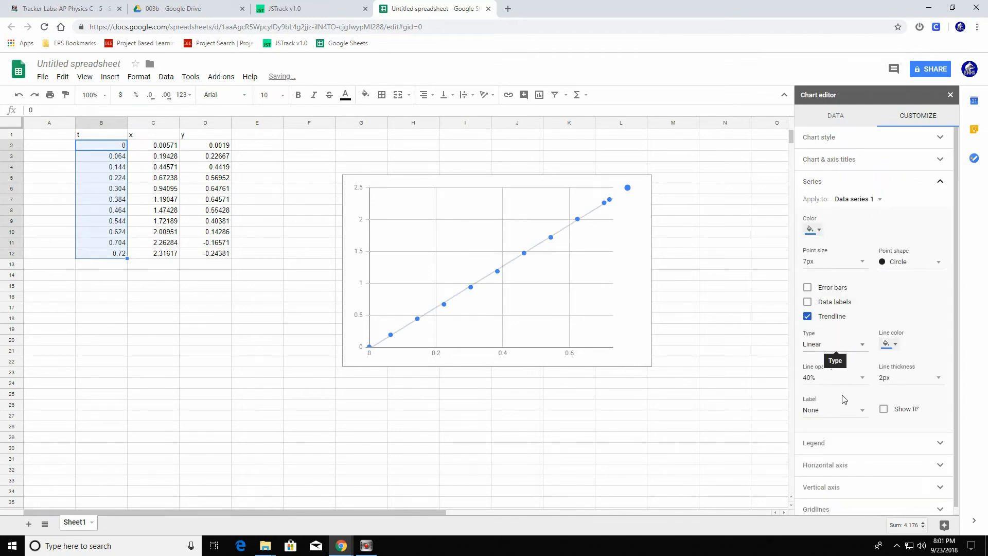
left_click(848, 411)
left_click(849, 431)
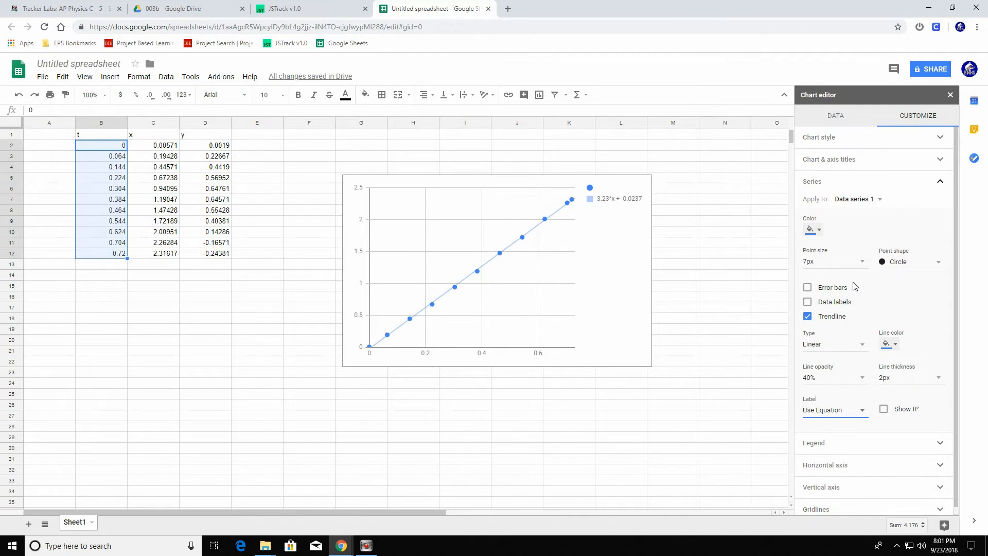
Step: Title the chart with the student's surname followed by "- Horizontal Position vs Time"
left_click(873, 159)
left_click(831, 208)
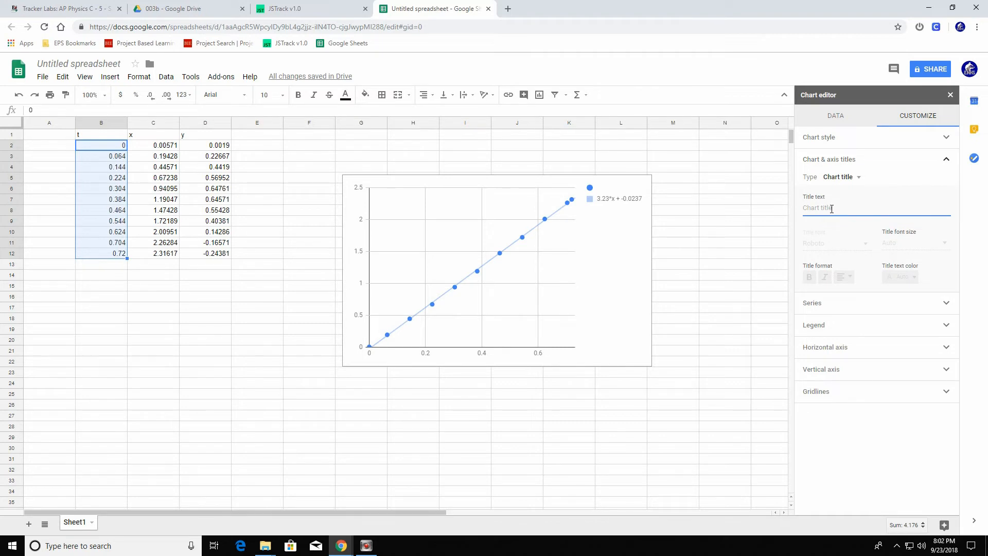
type("Sanc")
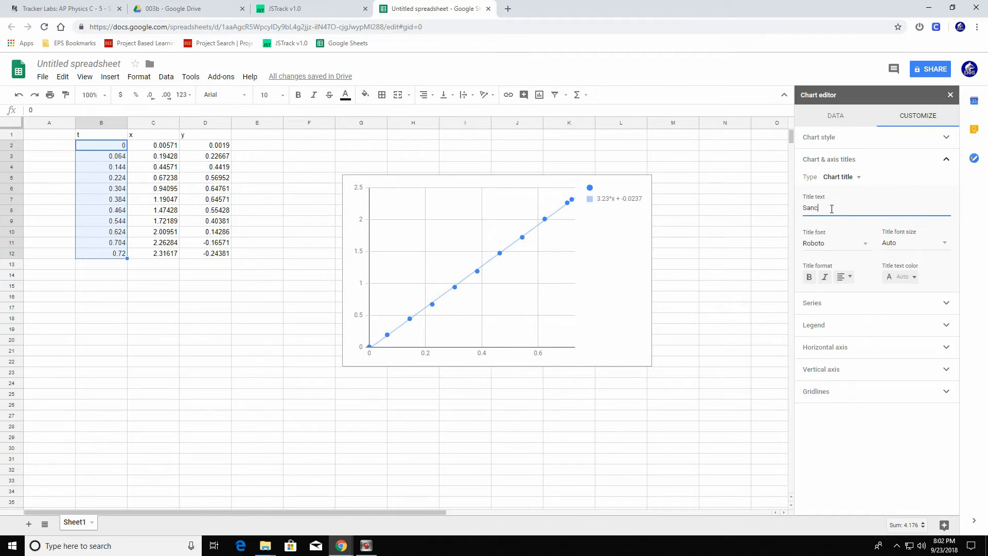
type("hez - X")
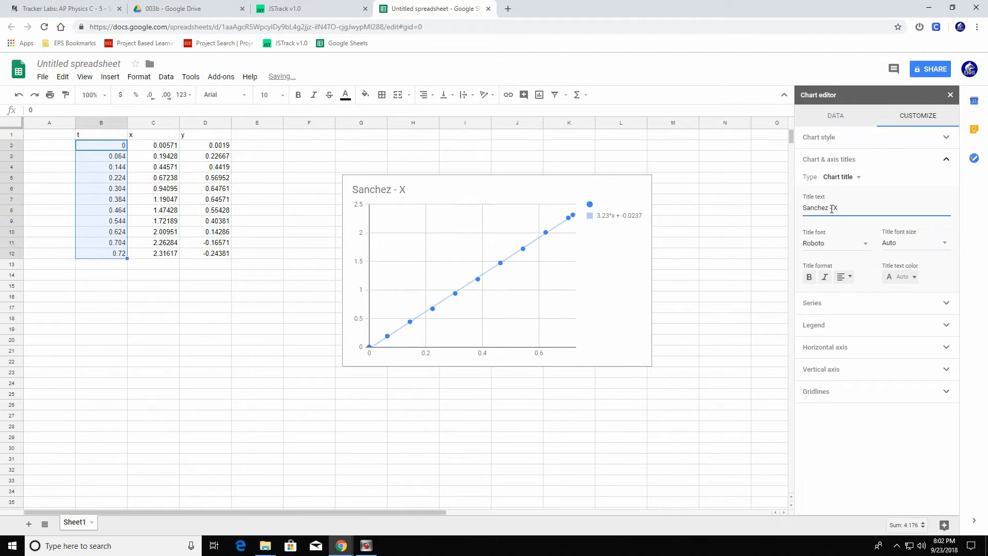
key("BackSpace")
type("Position")
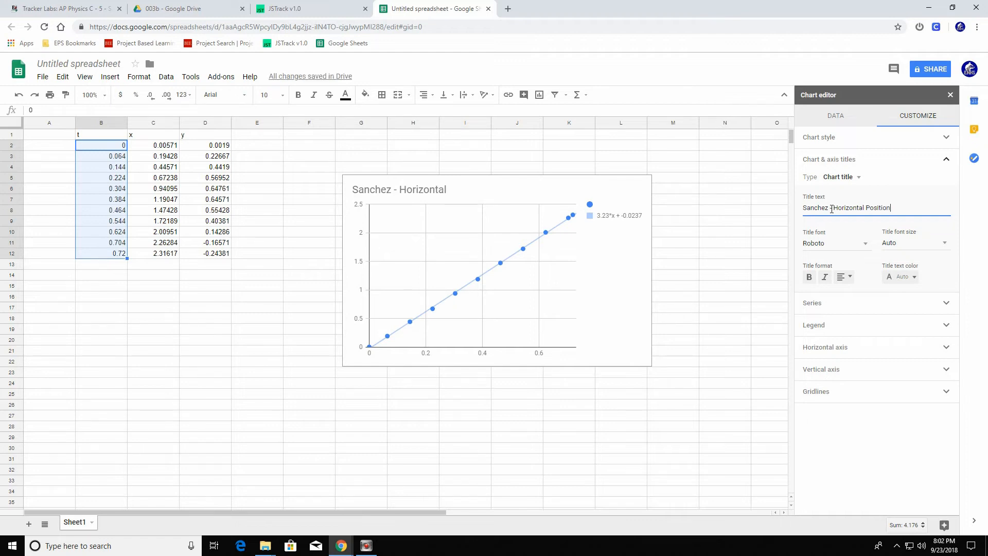
type(" vs Time")
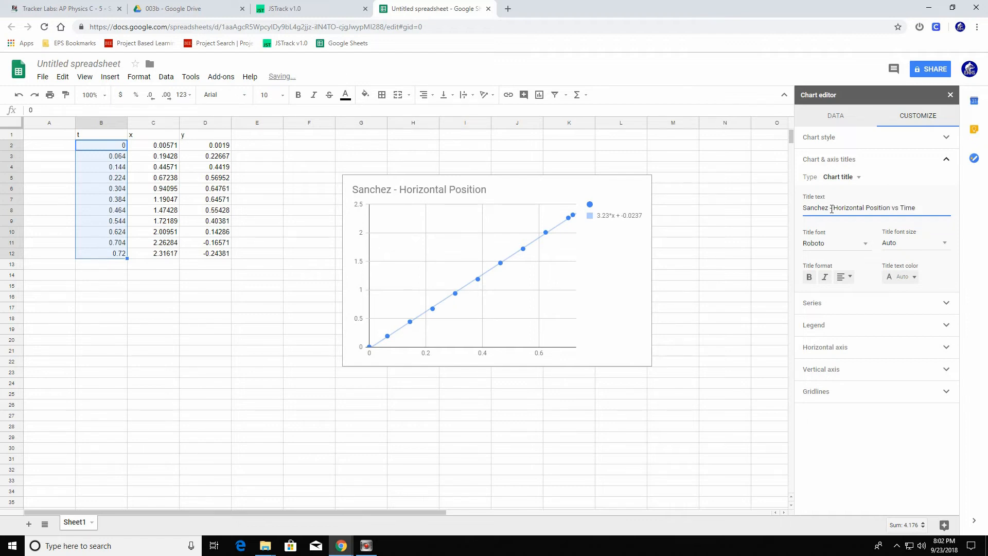
Step: Set the chart's horizontal axis title to "Time (s)"
left_click(857, 178)
left_click(856, 205)
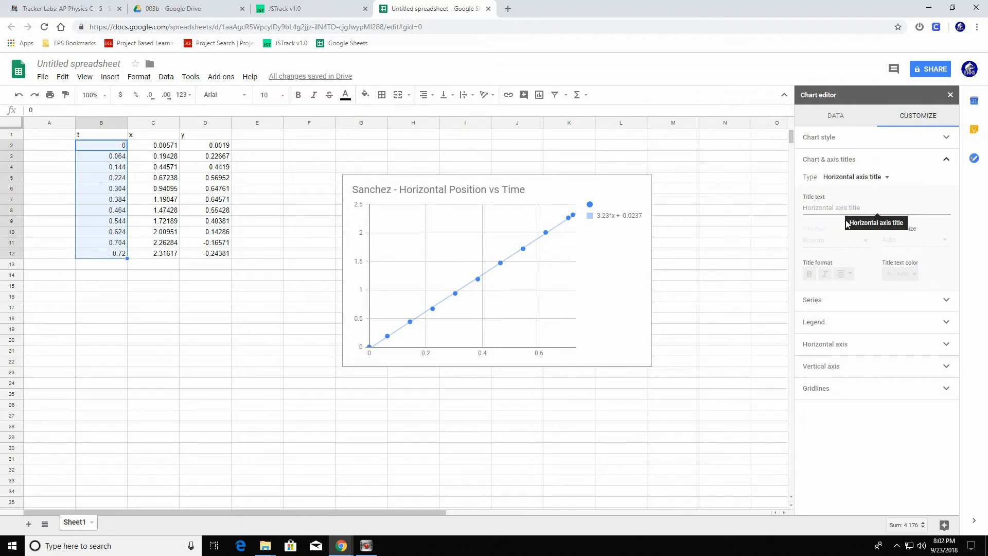
left_click(841, 208)
type("Time (s")
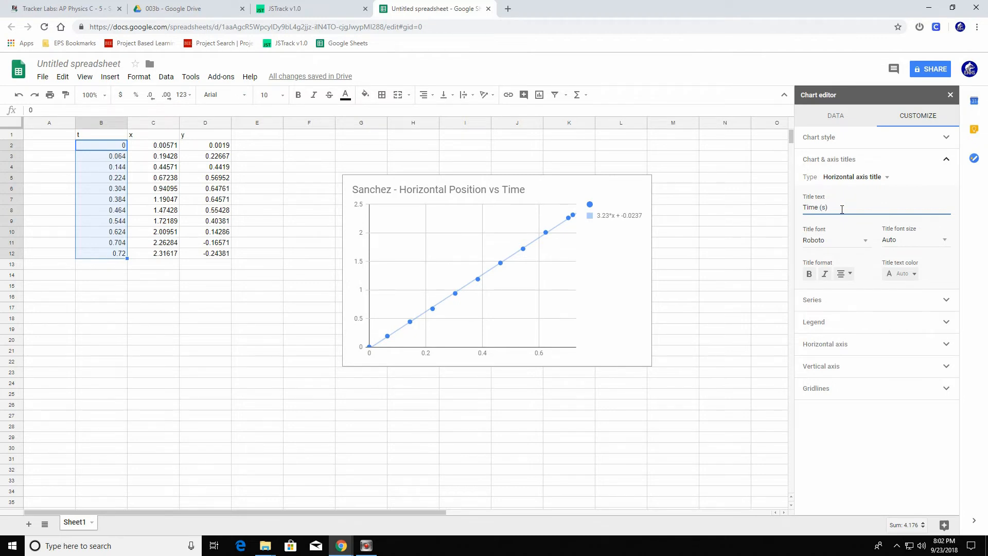
Step: Set the chart's vertical axis title to "Horizontal Position (m)"
left_click(876, 177)
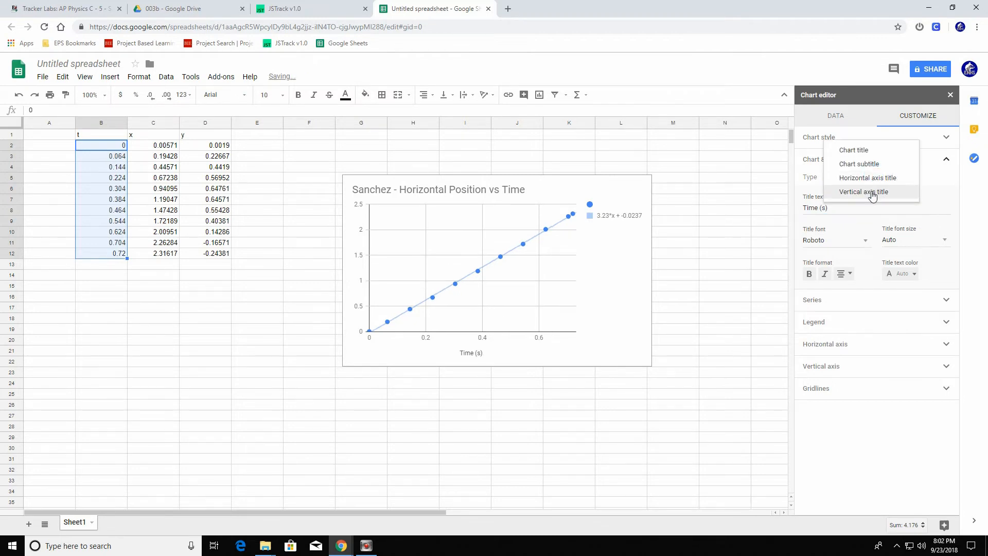
left_click(871, 192)
left_click(849, 208)
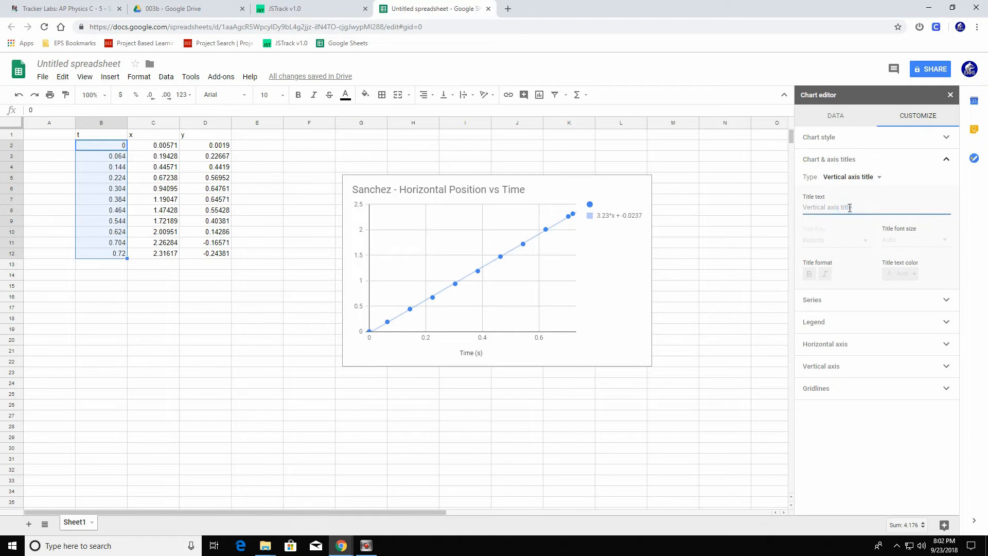
type("Horizontal Posi")
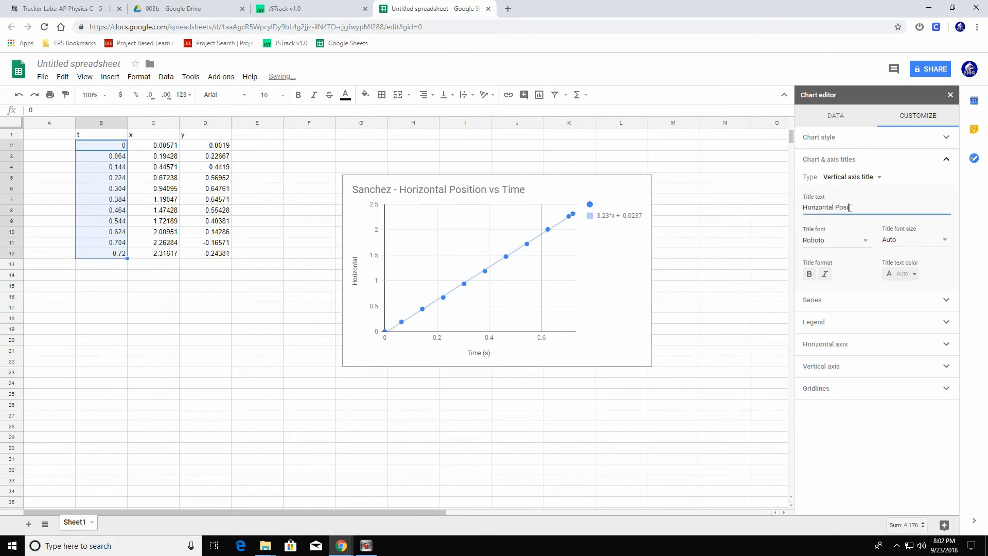
type("tion (m")
left_click(904, 188)
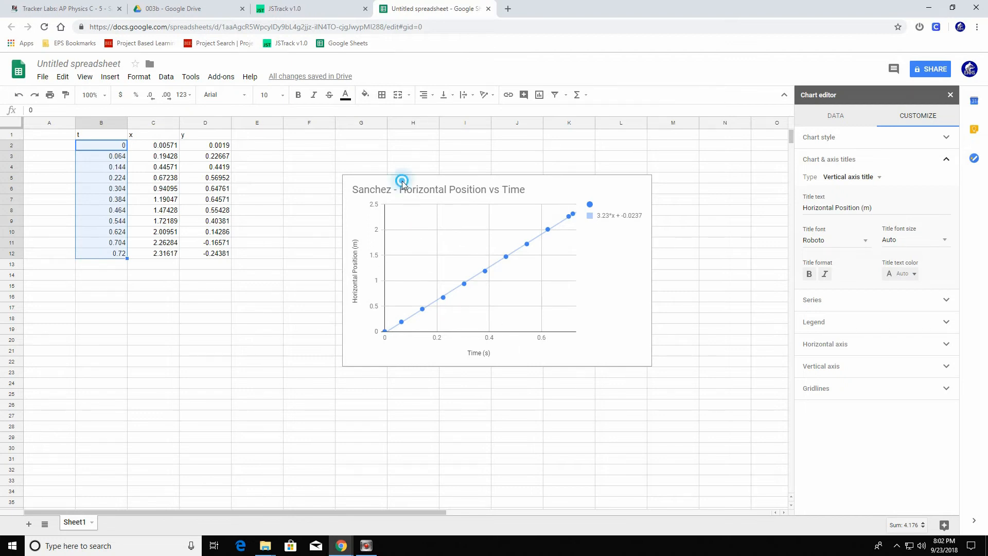
Step: Move the finished chart up near the top rows of the sheet and close the chart editor
left_click(380, 180)
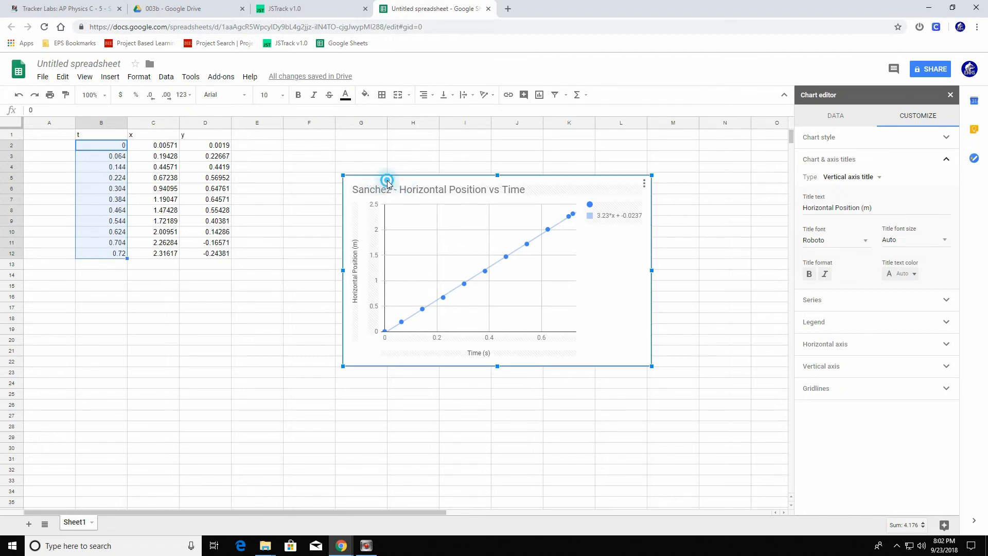
left_click_drag(385, 179, 403, 144)
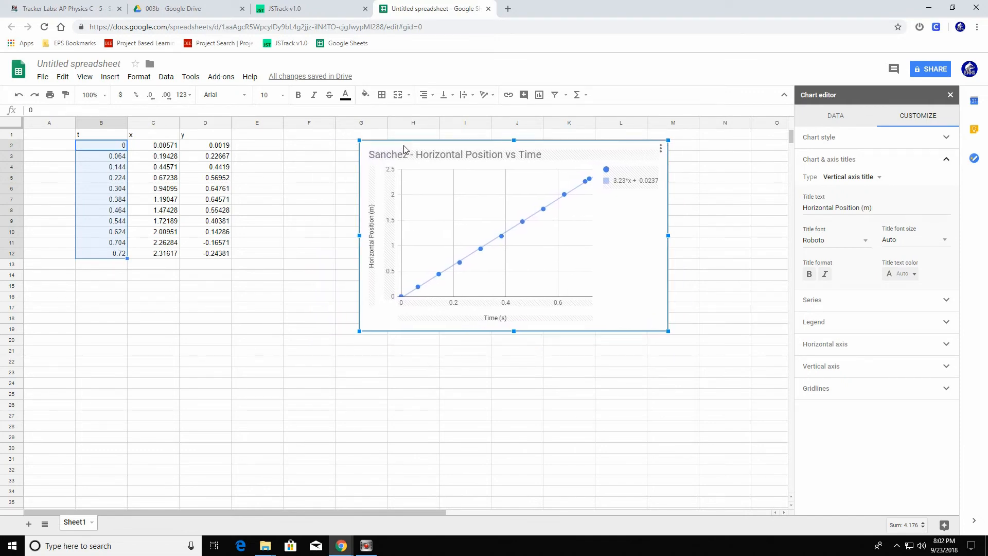
left_click(318, 157)
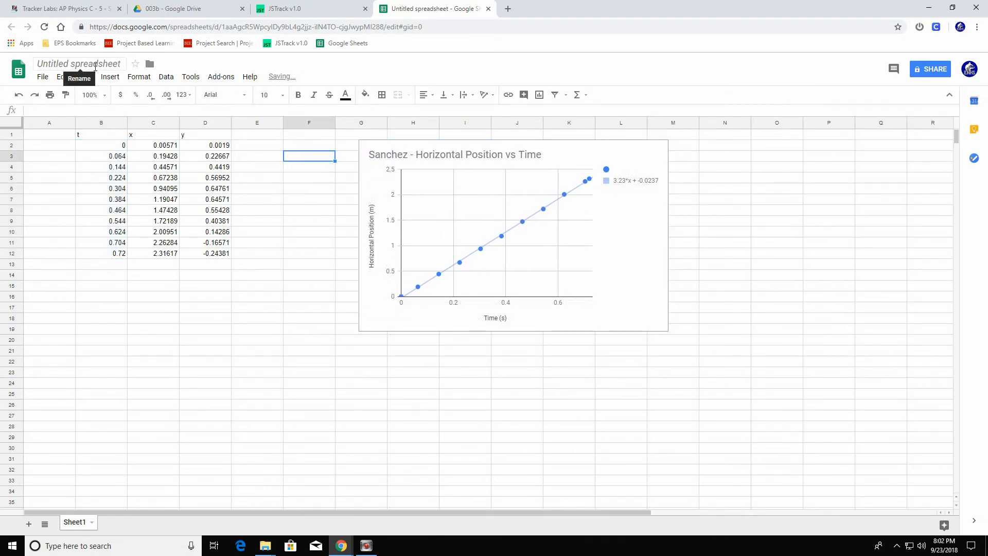
Step: Rename the spreadsheet "Tlab 003b - " followed by the student's surname
left_click(95, 65)
type("Talb")
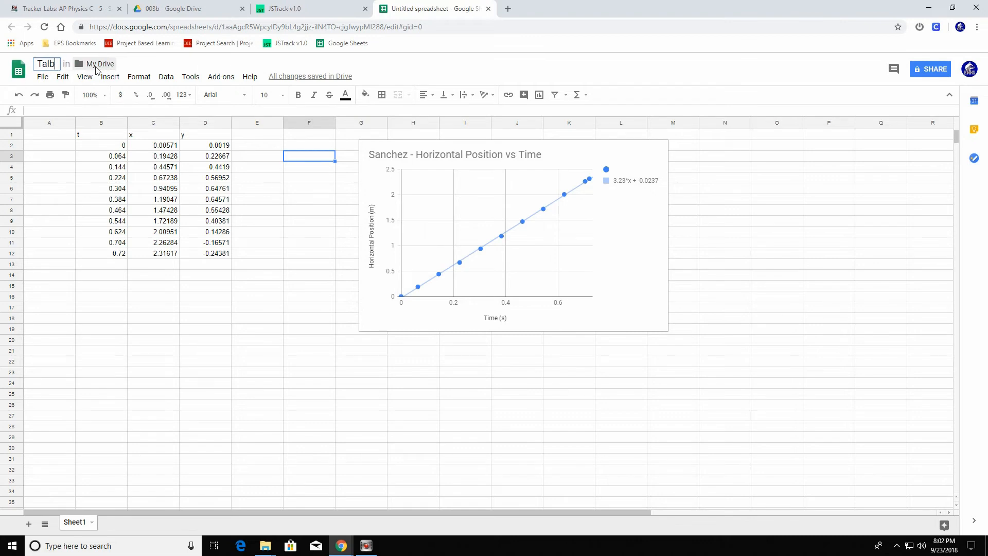
key("BackSpace")
key("BackSpace")
key("BackSpace")
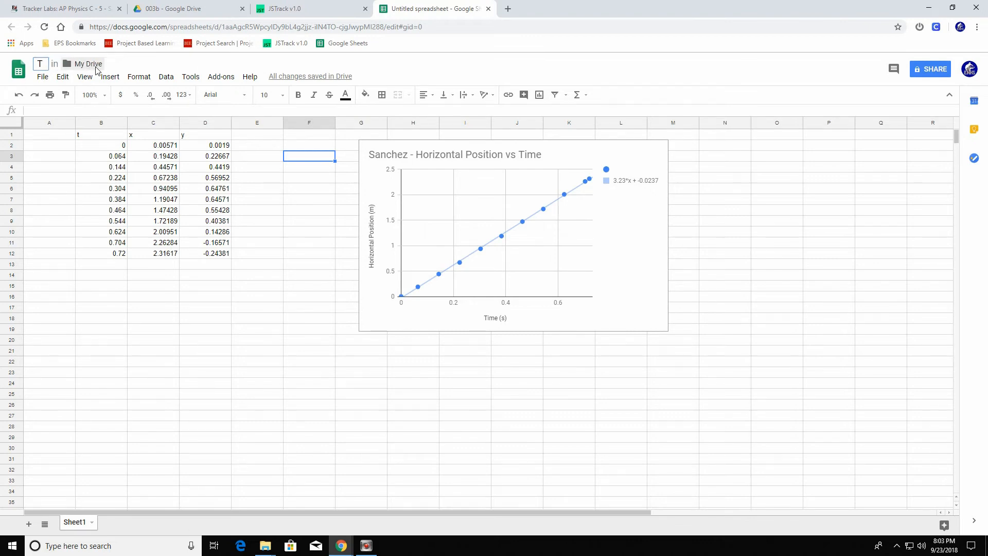
type("lab 0")
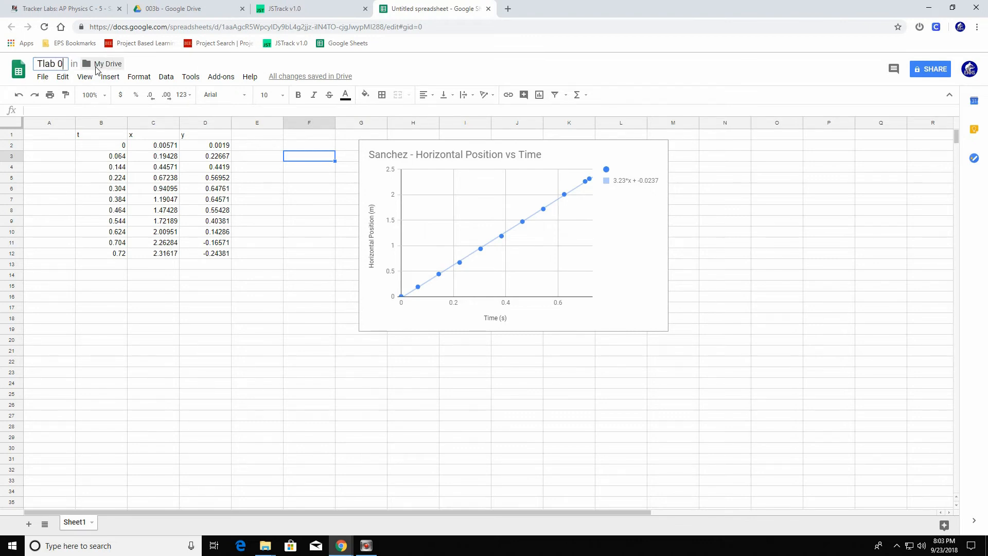
type("03b - Sanchez")
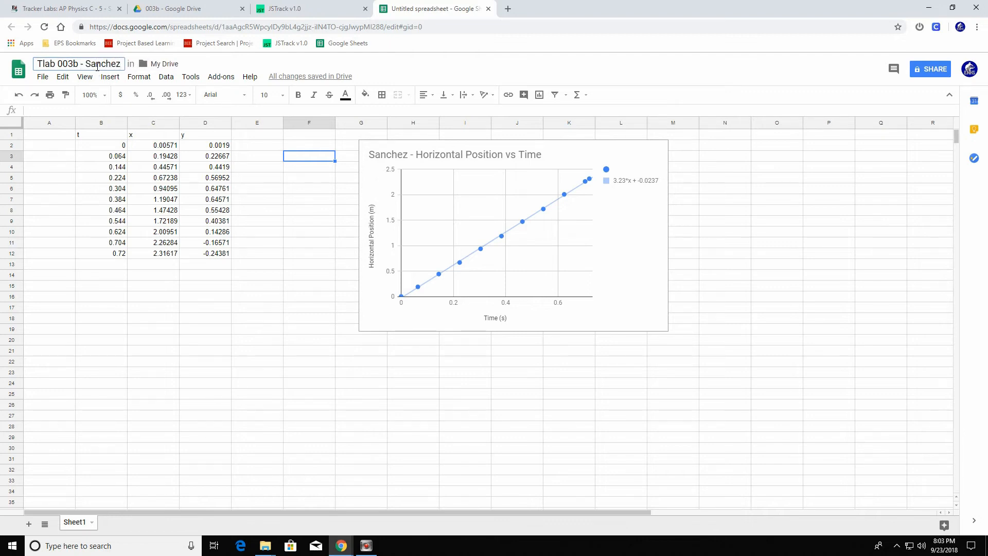
left_click(304, 177)
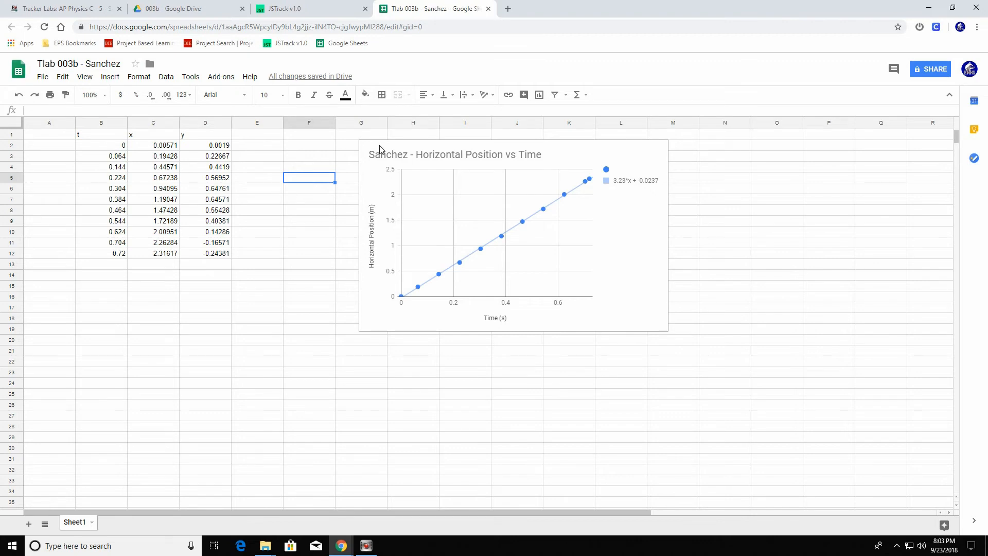
Step: Move the horizontal position chart farther from the data, and insert a second chart from empty cell F3 as a scatter chart
left_click_drag(381, 146, 445, 153)
left_click(310, 155)
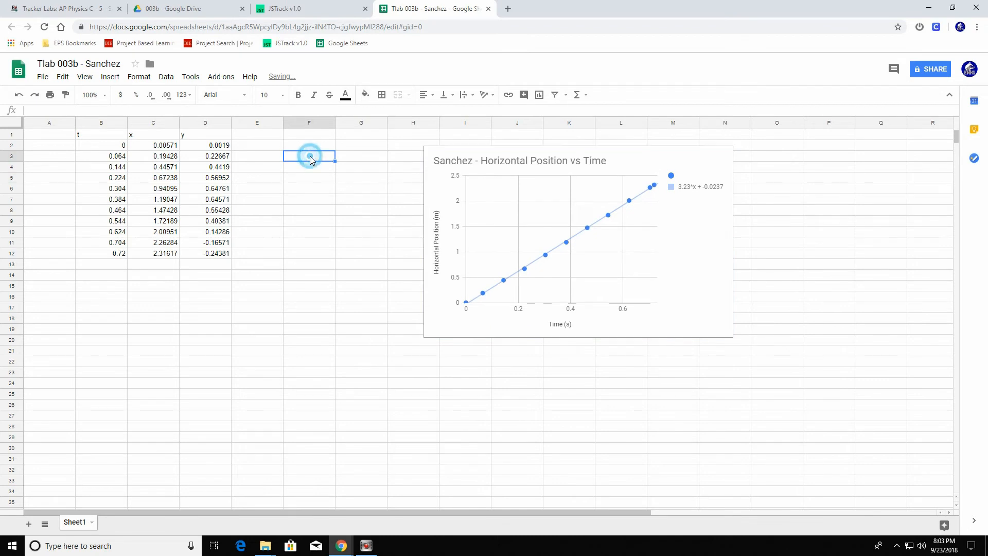
left_click(110, 77)
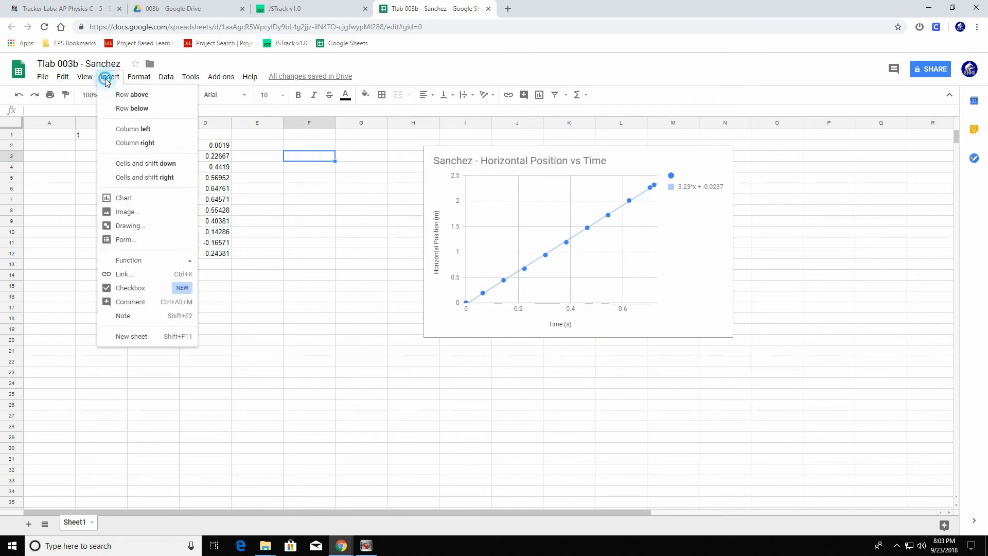
left_click(149, 199)
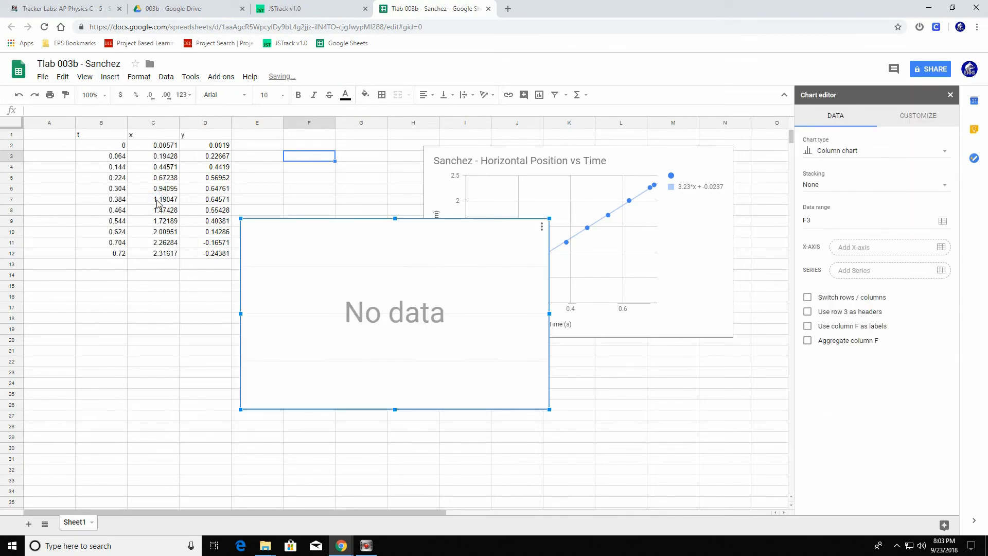
left_click(844, 152)
scroll(845, 289, "down", 5)
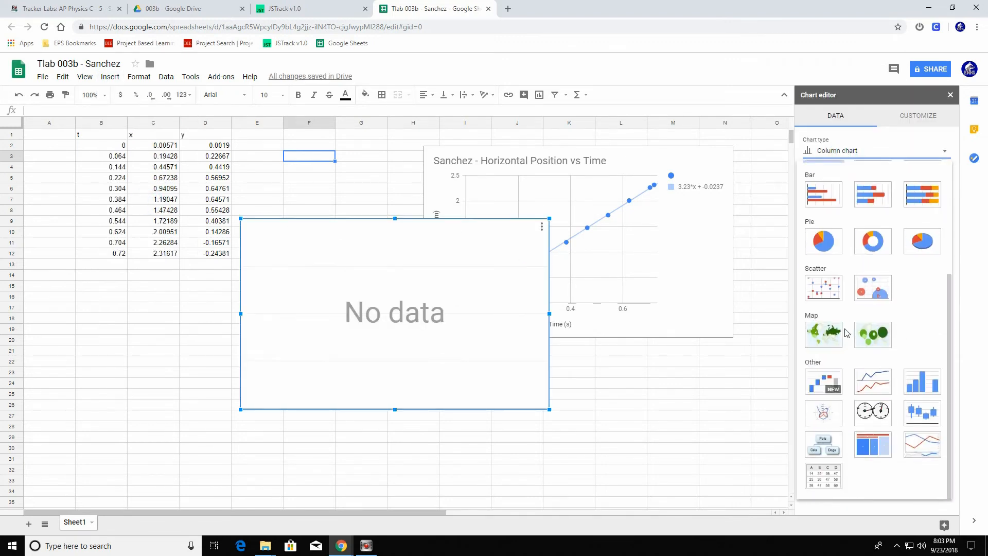
left_click(821, 291)
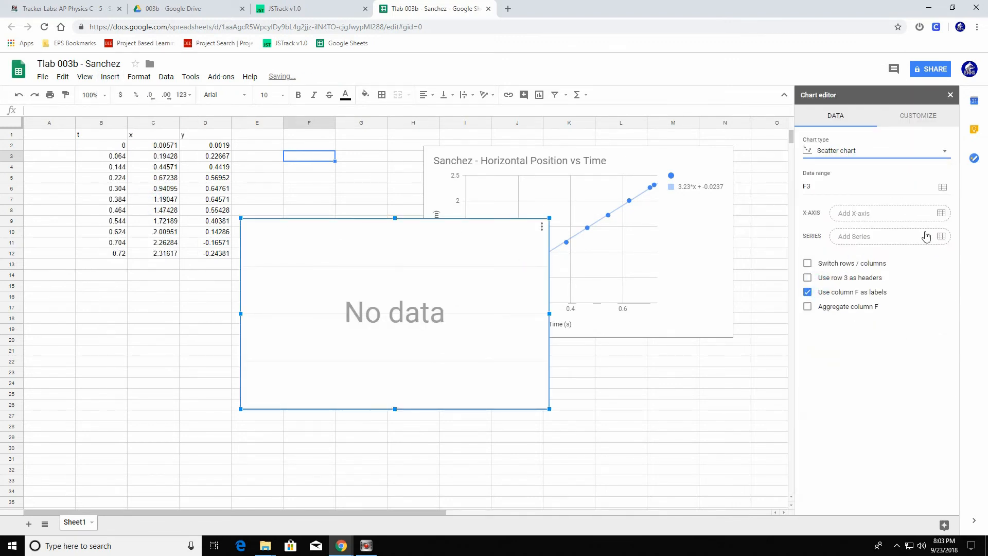
Step: Plot y against time in the new chart with D2:D12 as the series and B2:B12 as the X-axis
left_click(943, 237)
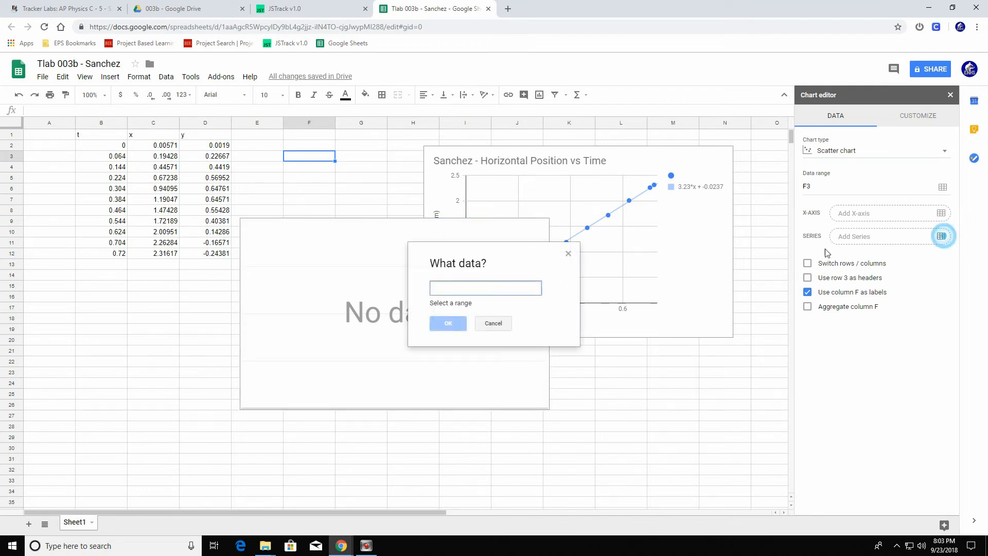
left_click_drag(202, 149, 195, 258)
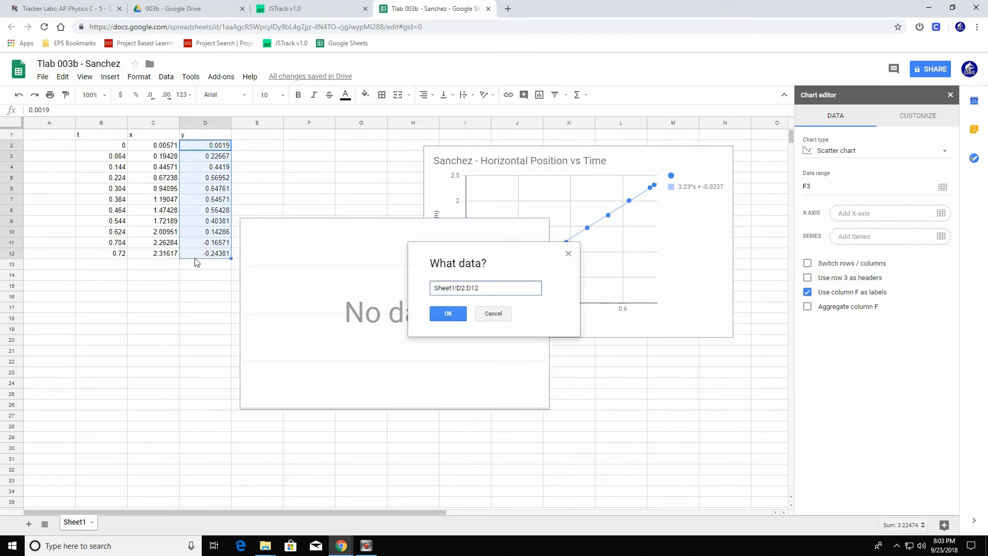
left_click(451, 316)
left_click(941, 247)
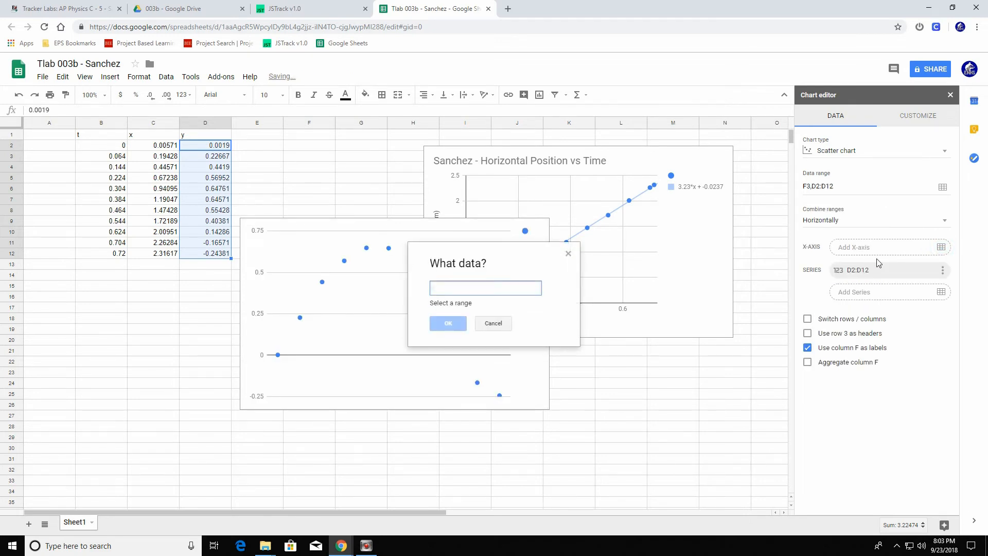
left_click_drag(97, 148, 94, 259)
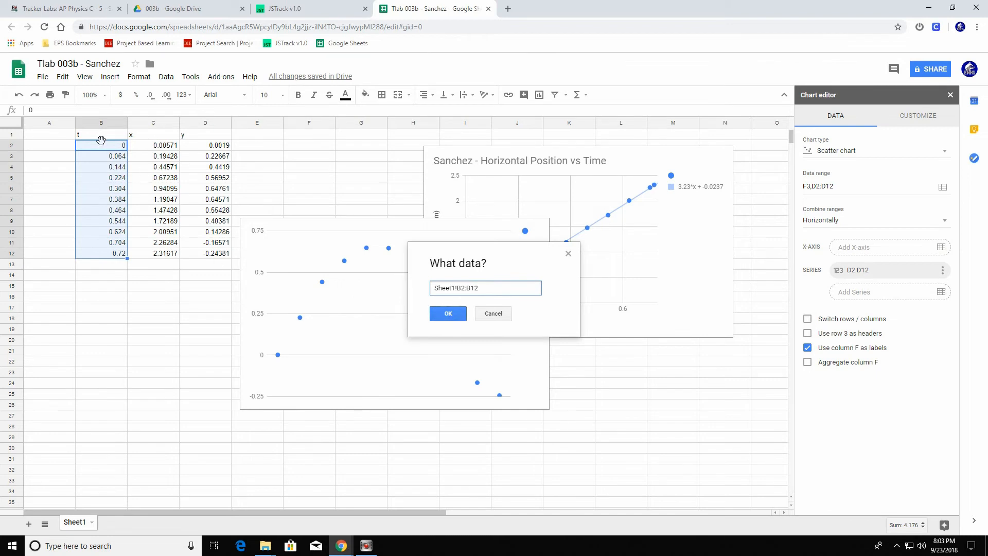
left_click(448, 313)
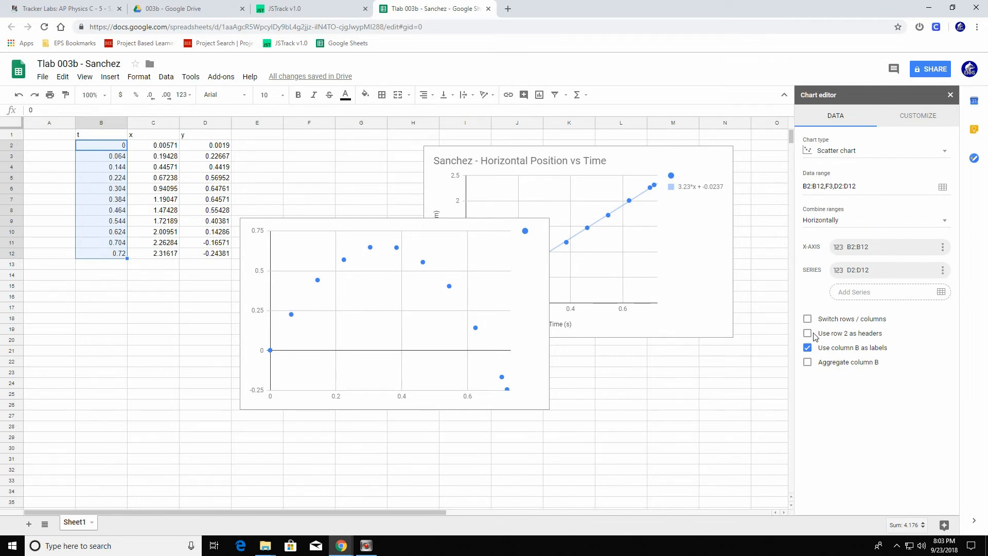
Step: Add a trendline to the data series of the y-versus-time chart
left_click(932, 116)
left_click(869, 233)
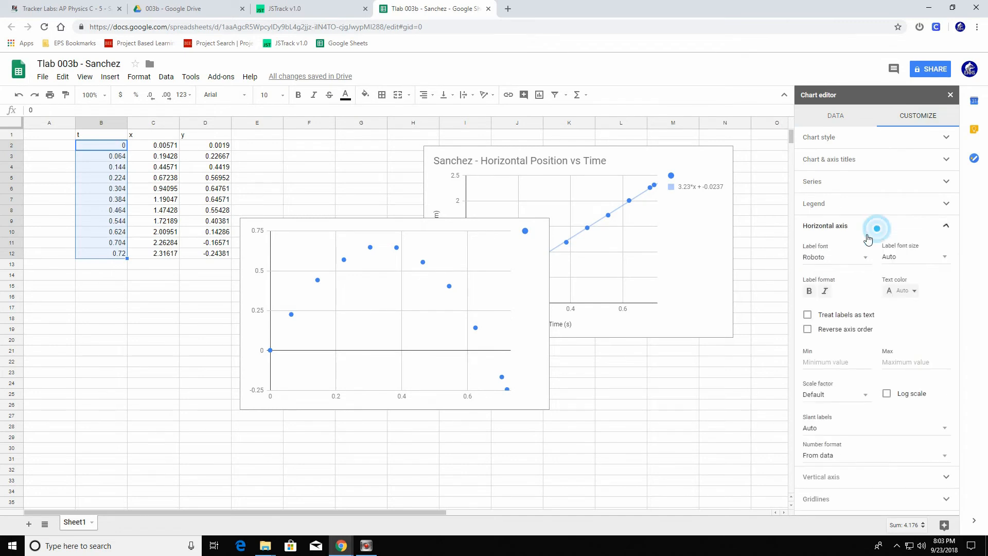
left_click(908, 226)
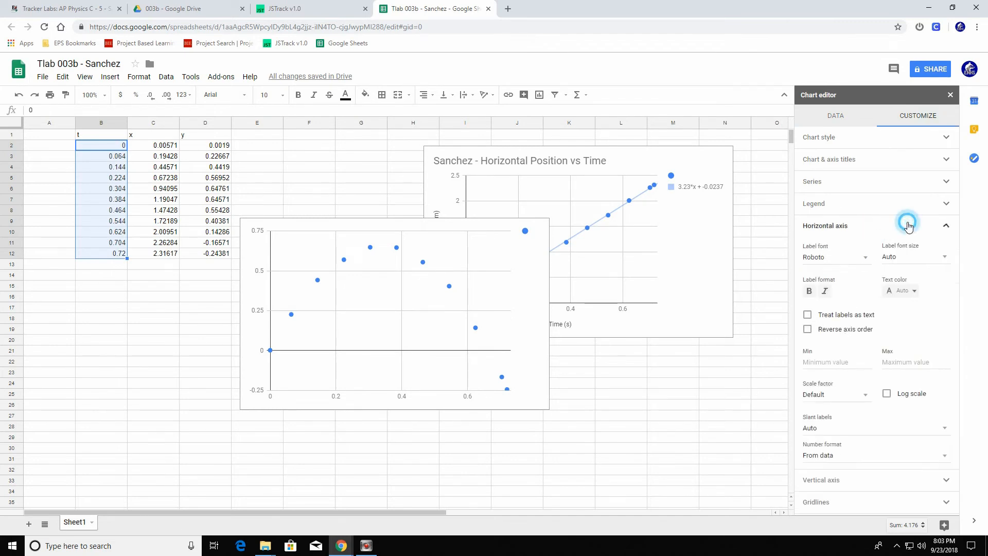
left_click(863, 185)
left_click(809, 318)
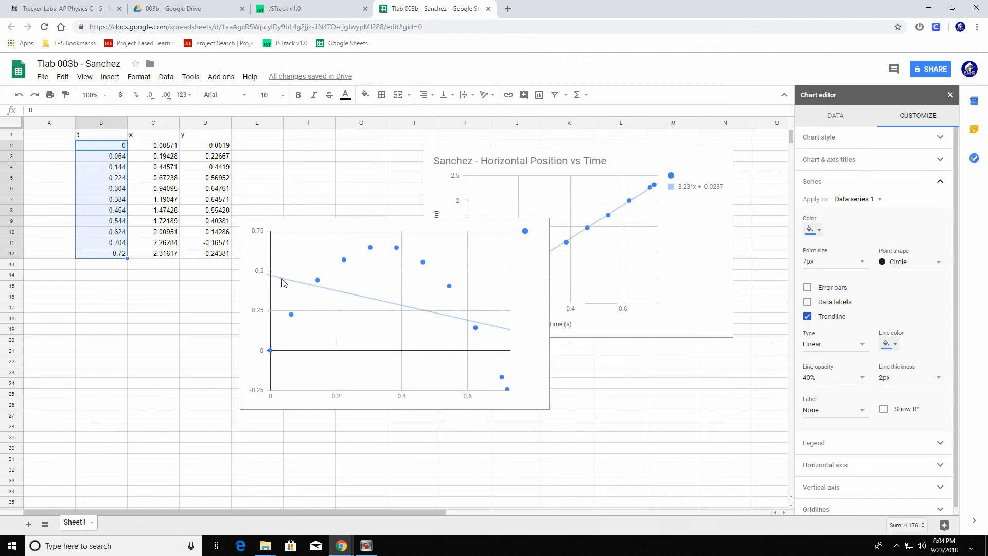
Step: Change the y-versus-time trendline to a degree 2 polynomial and label it with its equation
left_click(856, 344)
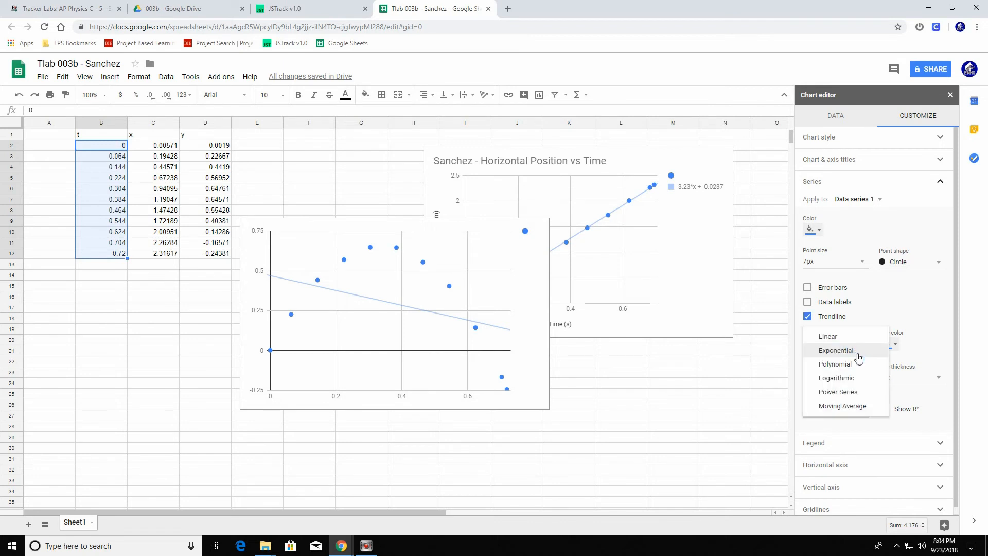
left_click(858, 367)
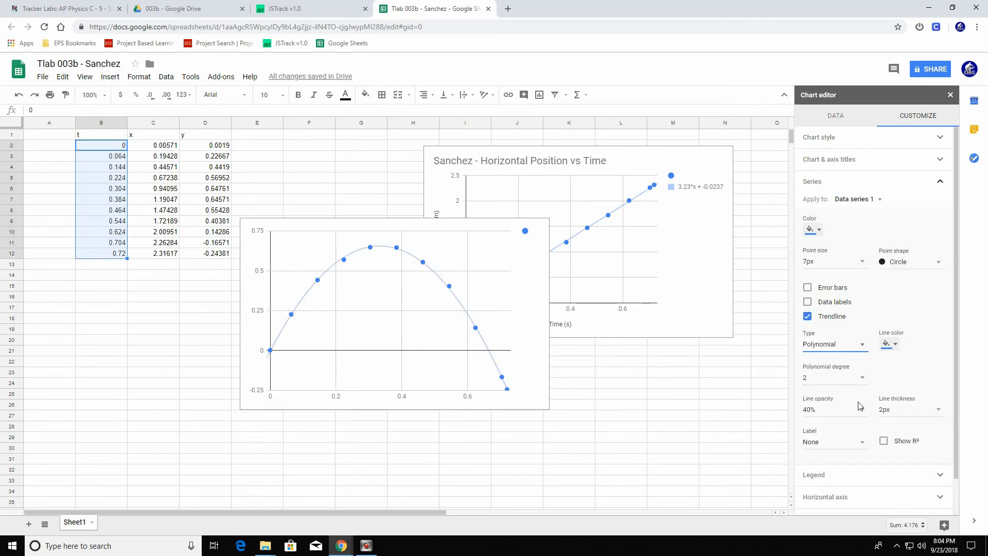
left_click(861, 448)
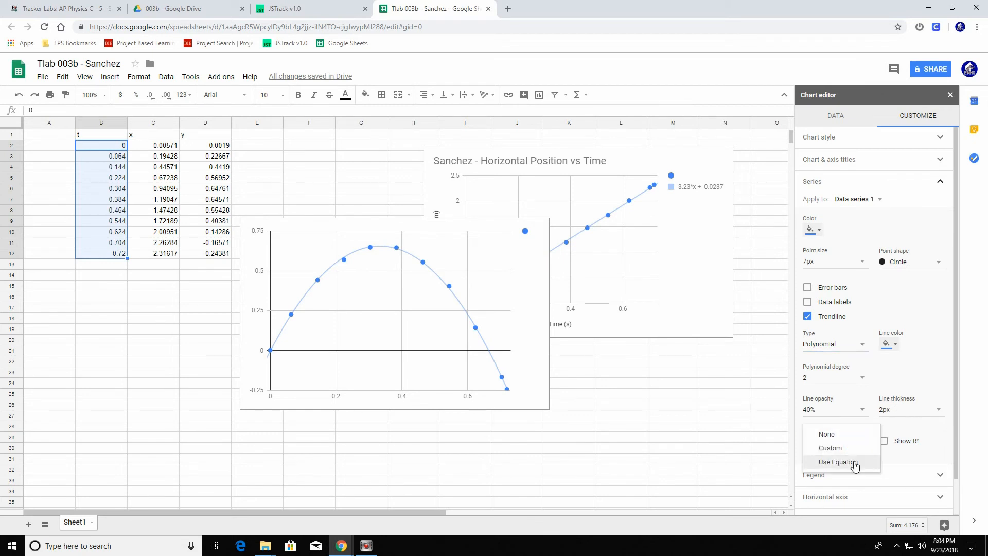
left_click(854, 462)
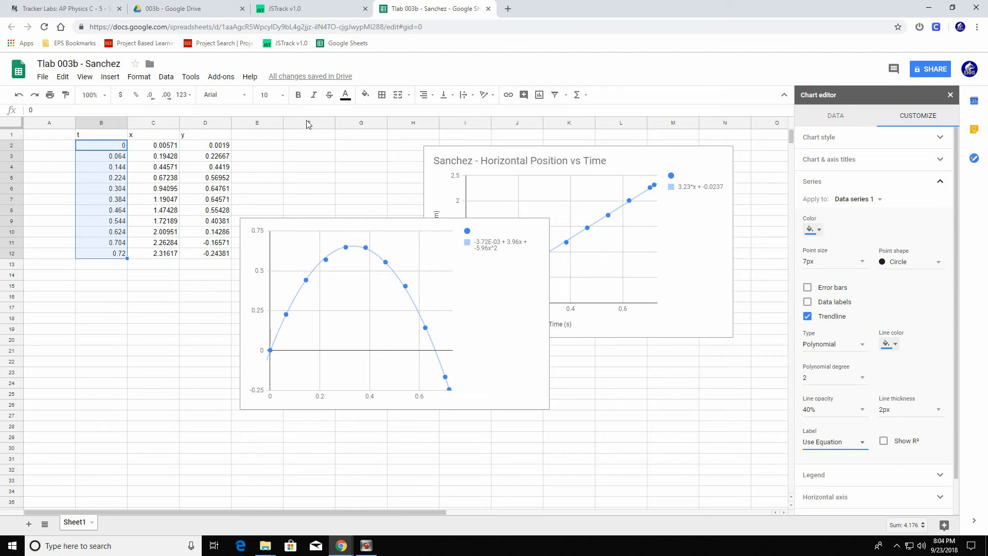
Step: Switch to JSTrack to review the ball's tracked points and coordinate axes, and return to the spreadsheet
left_click(309, 9)
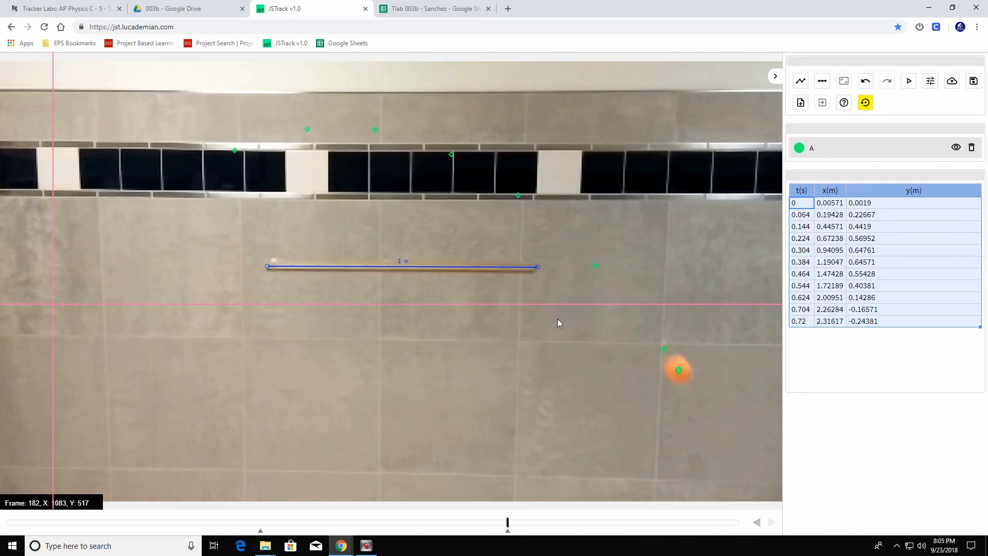
left_click(419, 9)
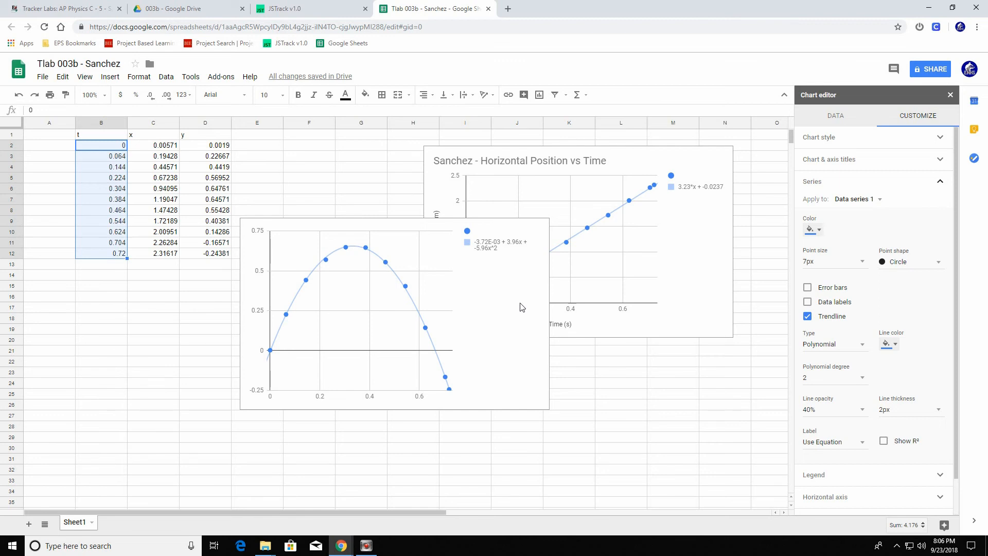
Step: Shift the y-versus-time chart away from the data and title it with the student's surname followed by " - Vertical Position vs Time"
left_click(498, 285)
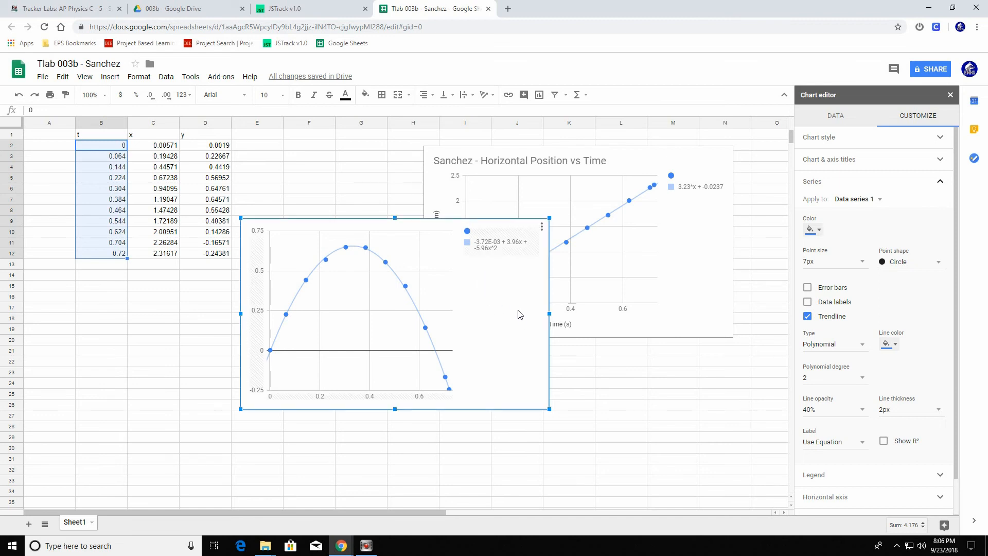
left_click_drag(485, 282, 554, 306)
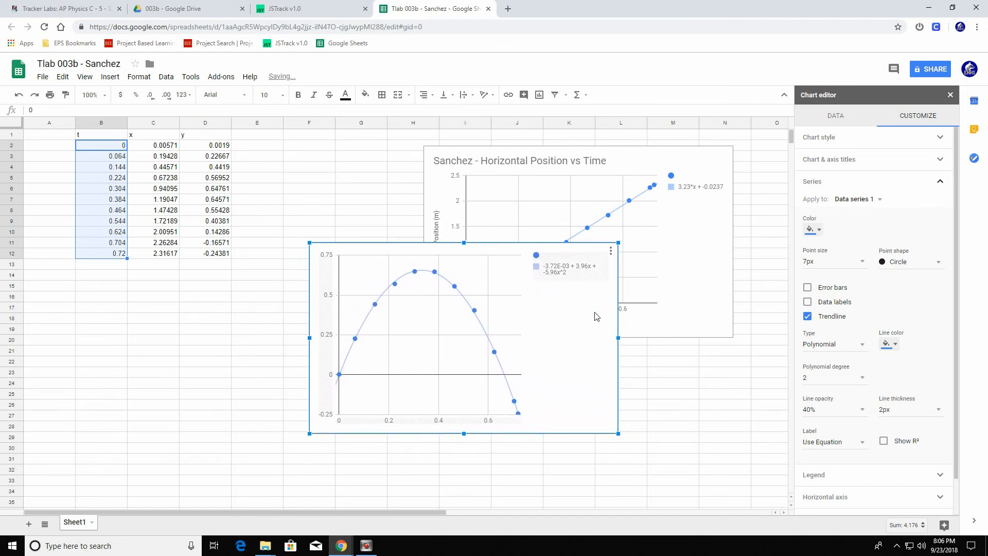
left_click(893, 160)
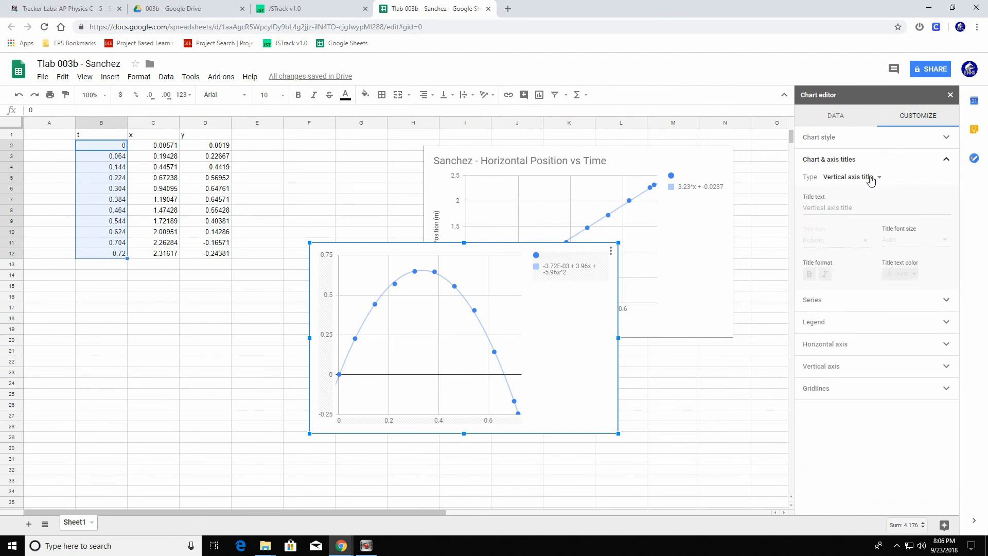
left_click(868, 177)
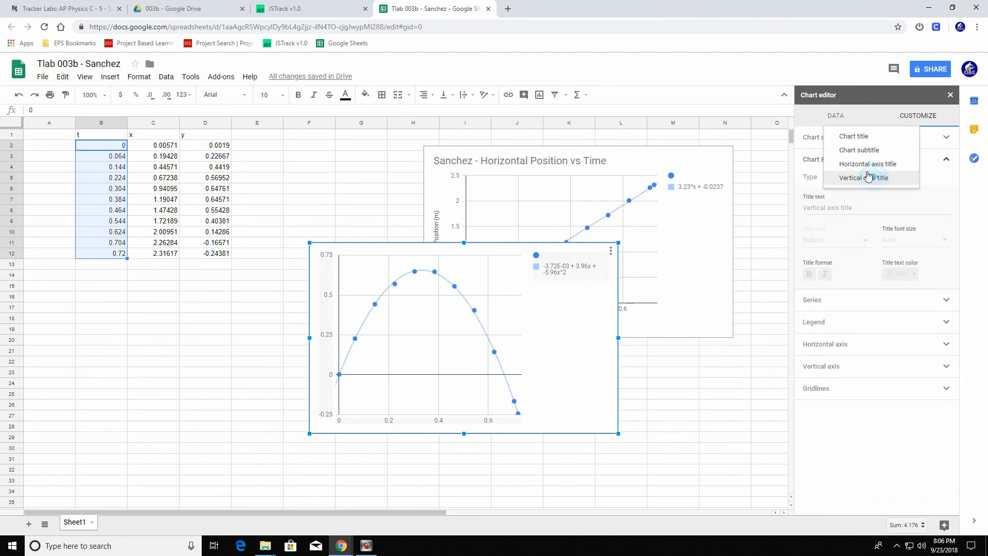
left_click(864, 136)
left_click(828, 209)
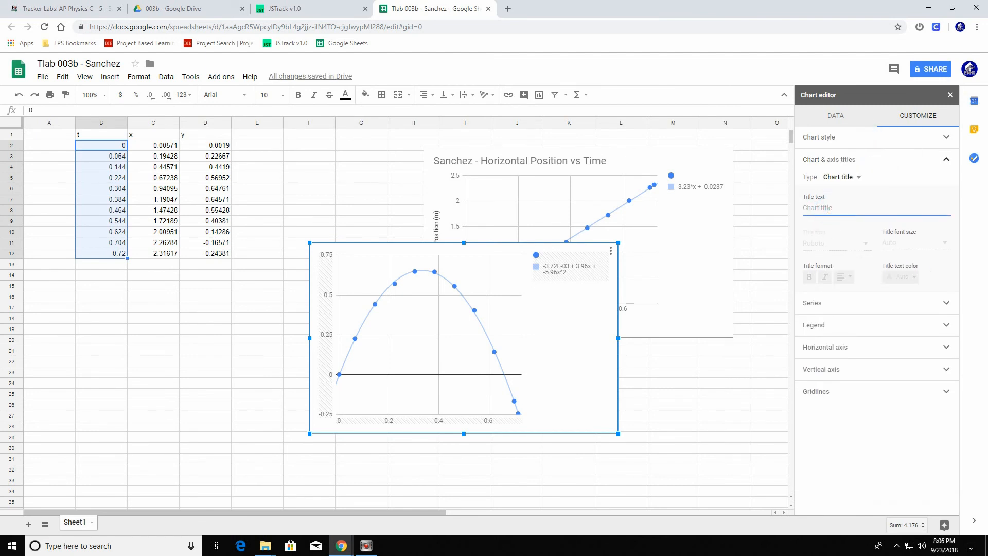
type("S")
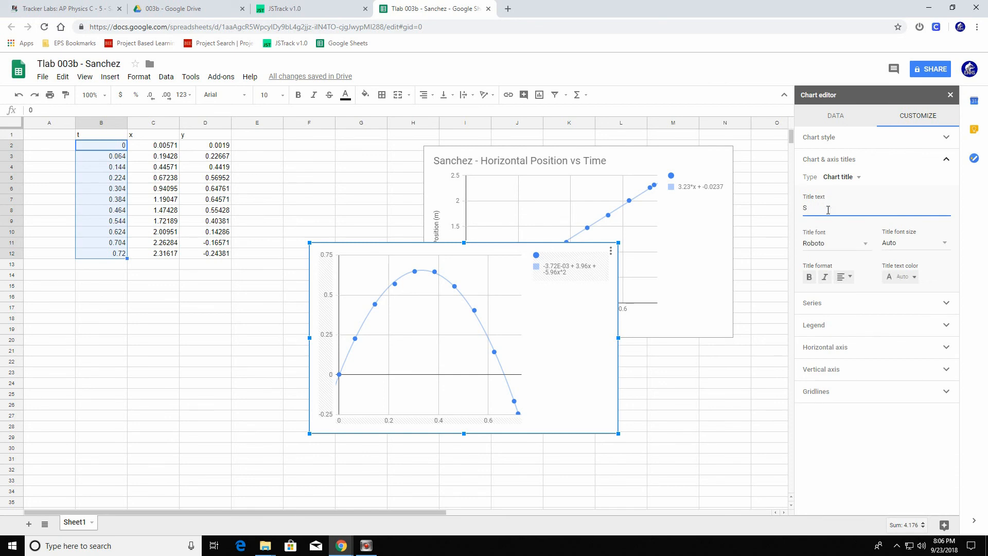
type("anchez")
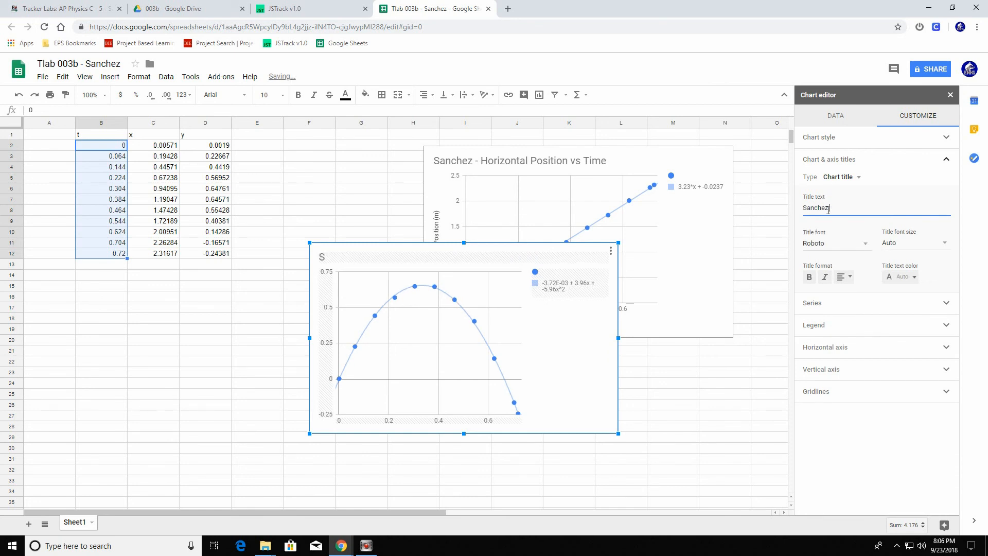
type(" - Position")
key("BackSpace")
key("BackSpace")
type("- Vertical Position vs Time")
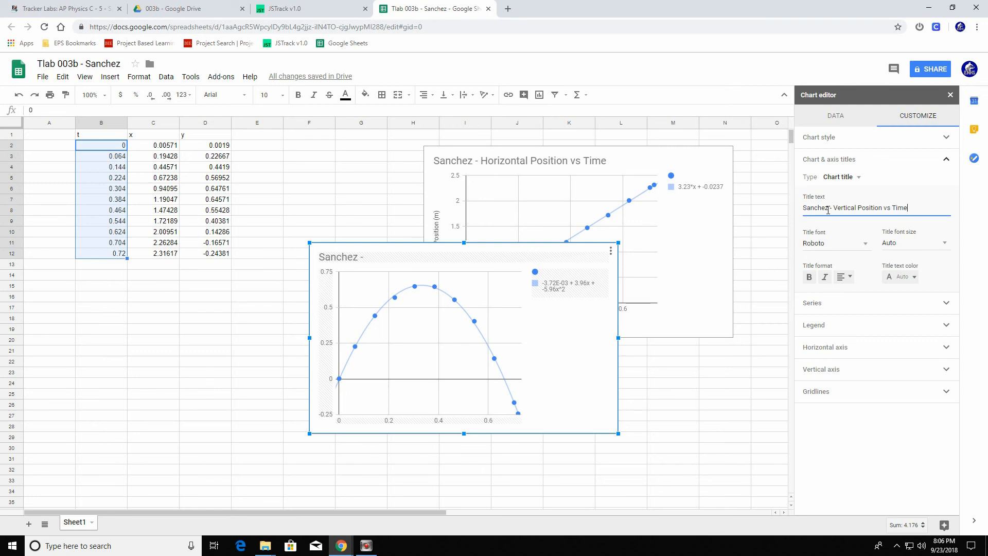
Step: Set the horizontal axis title of the vertical position chart to "Time (s)"
left_click(852, 177)
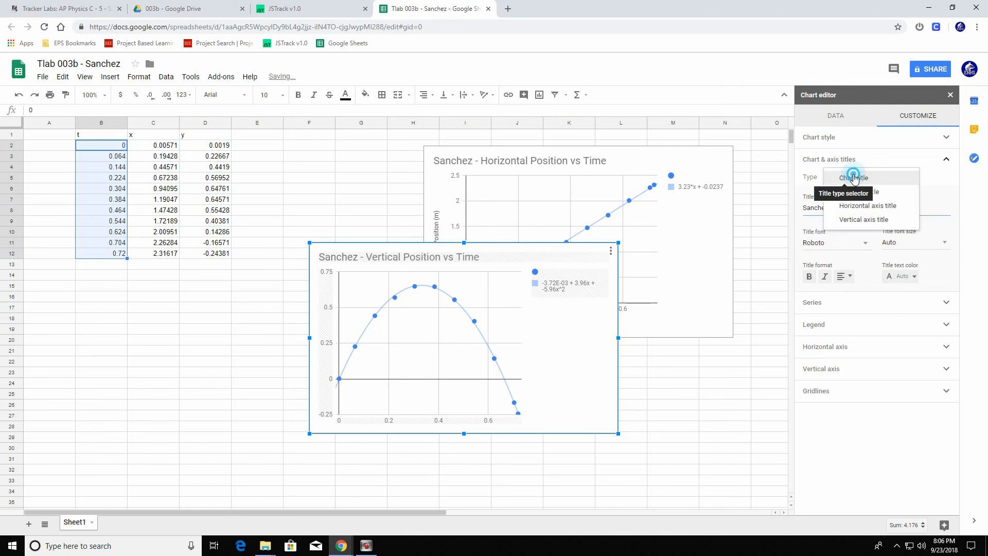
left_click(905, 206)
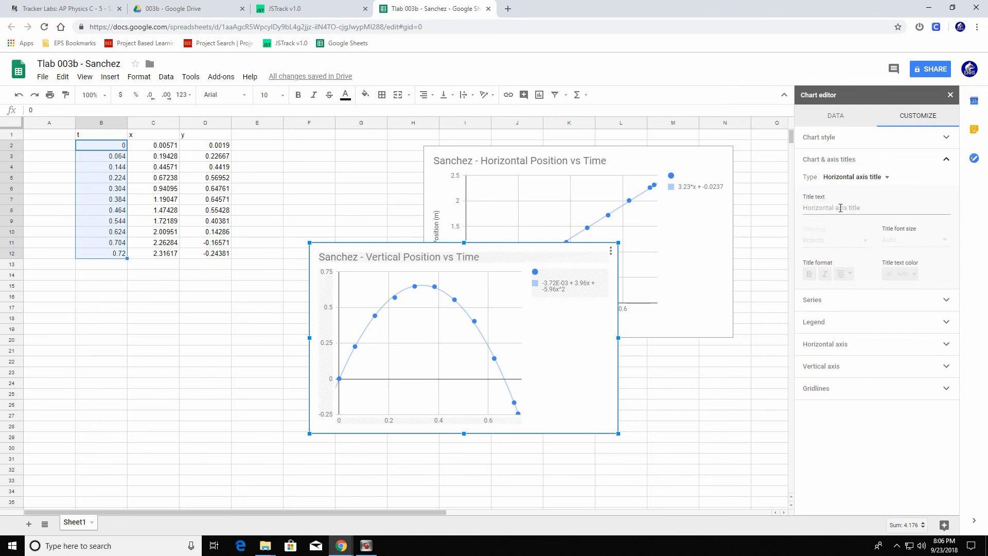
left_click(840, 208)
type("Time (s")
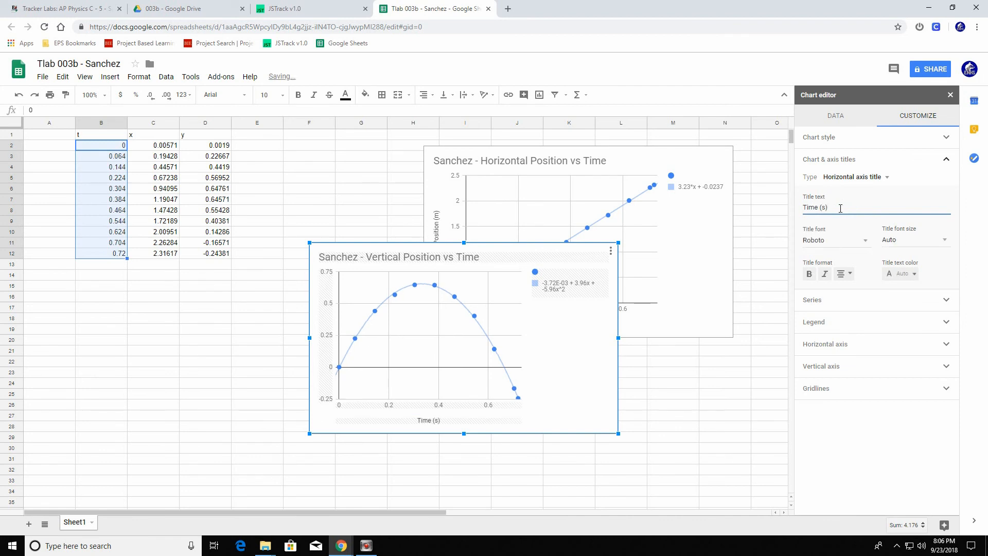
Step: Set the vertical axis title of the vertical position chart to "Vertical Position (m)" and close the chart editor
left_click(877, 177)
left_click(869, 192)
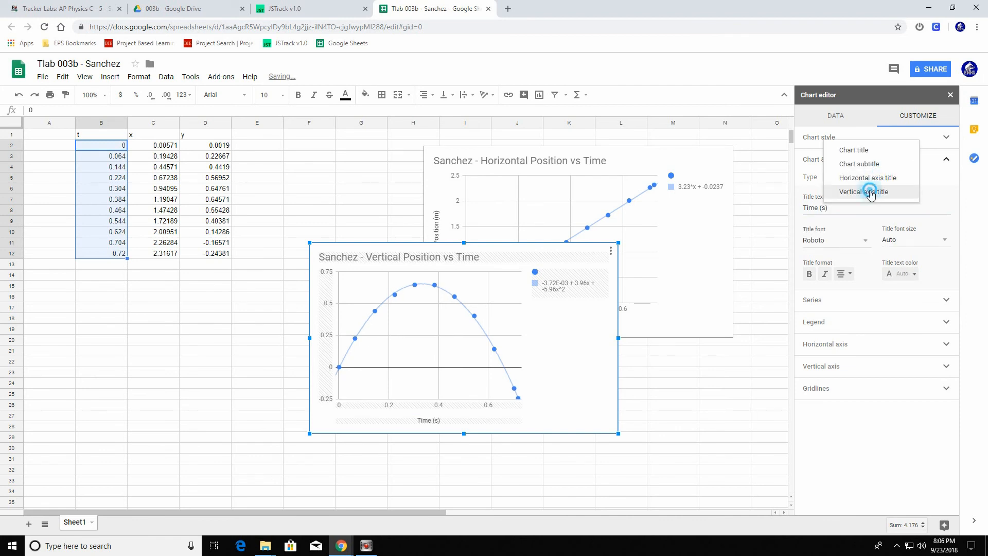
left_click(840, 207)
type("Vertica")
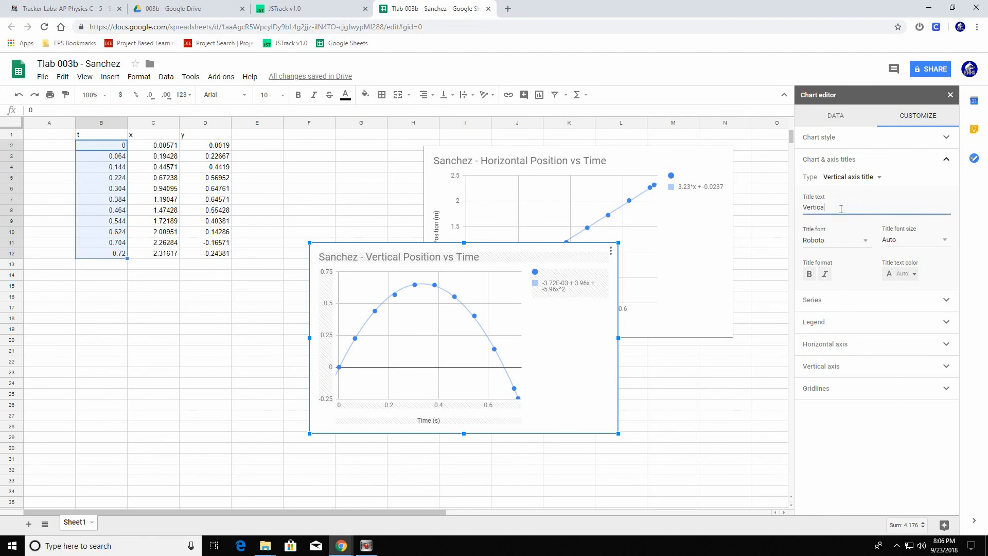
type("l Position (m")
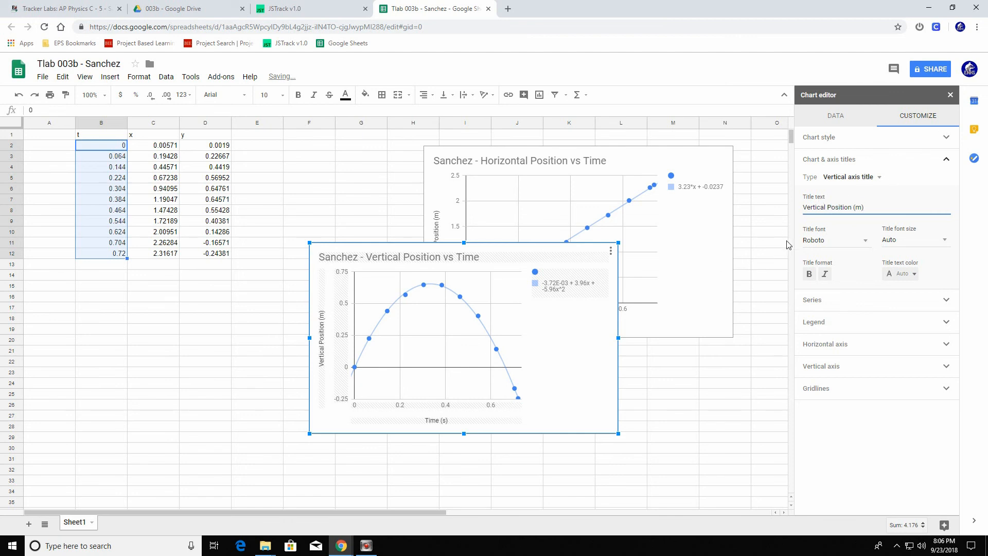
left_click(950, 95)
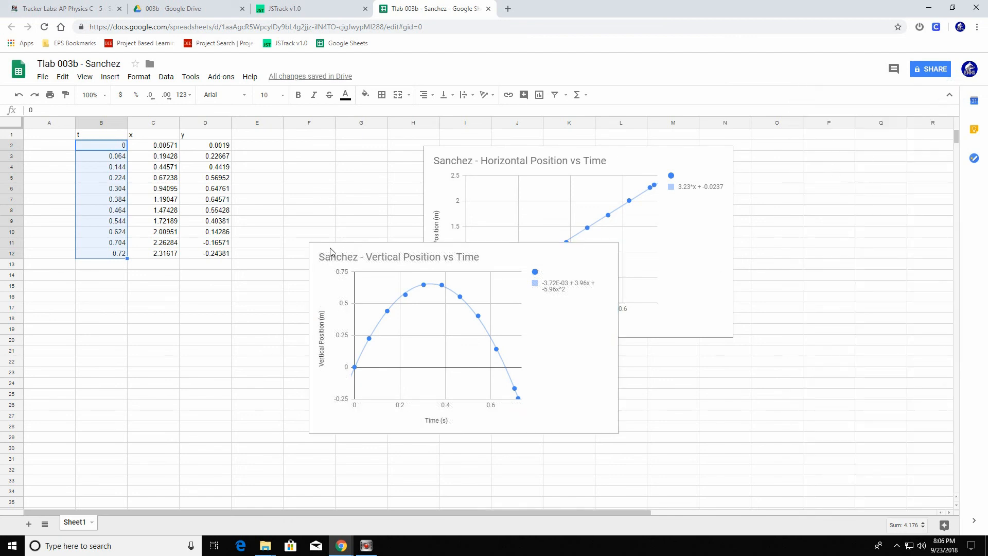
Step: Rearrange the charts with the horizontal position chart beside the data table and the vertical position chart to its right, keeping both plots visible
left_click_drag(331, 247, 517, 289)
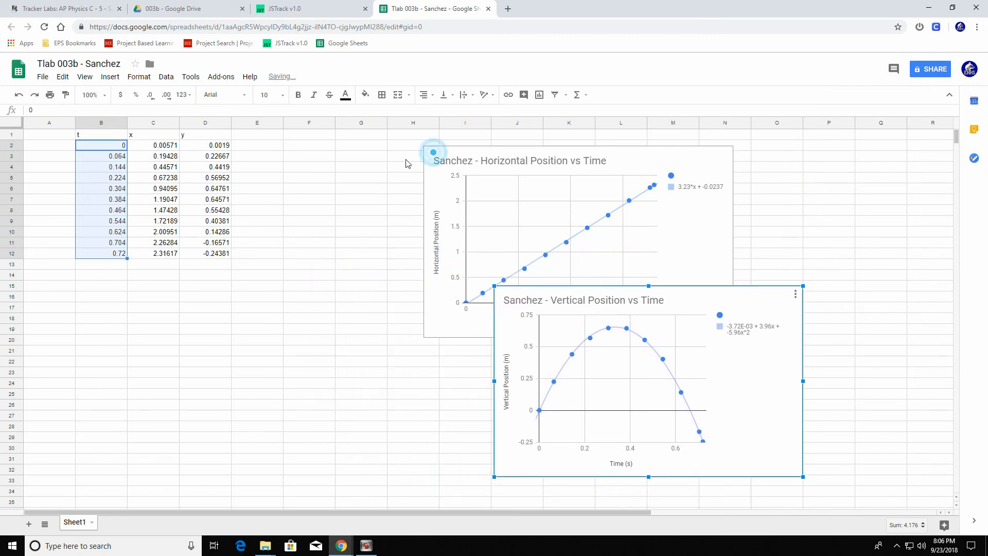
left_click(448, 157)
left_click_drag(448, 157, 271, 153)
left_click(732, 307)
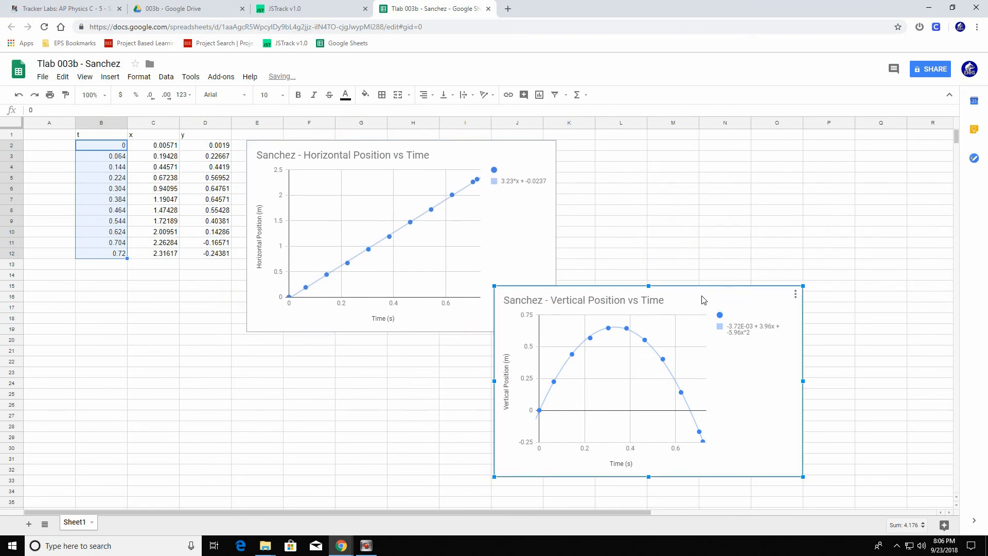
left_click_drag(705, 298, 702, 212)
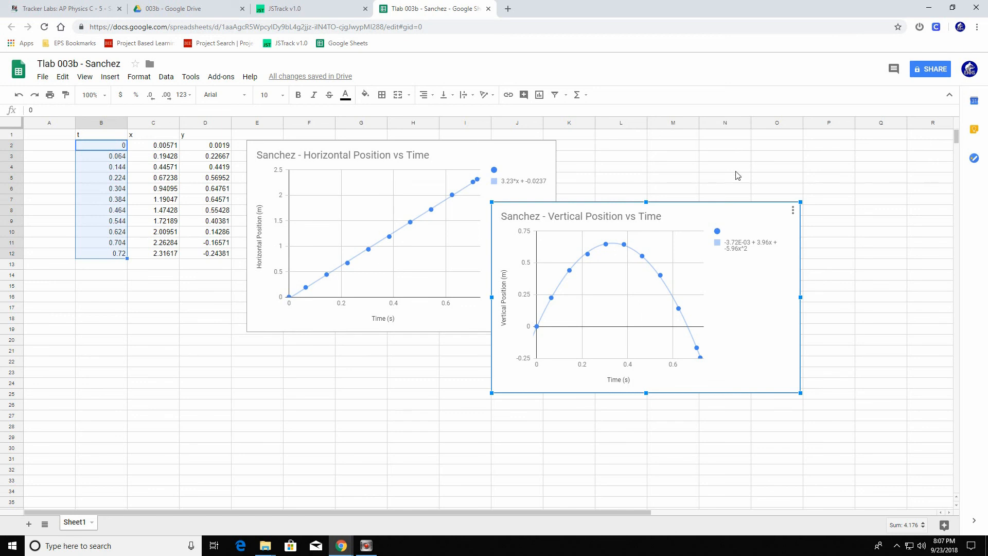
Step: Turn on view-only link sharing for anyone at Edmond Public Schools, copy the spreadsheet's link, and finish sharing
left_click(931, 69)
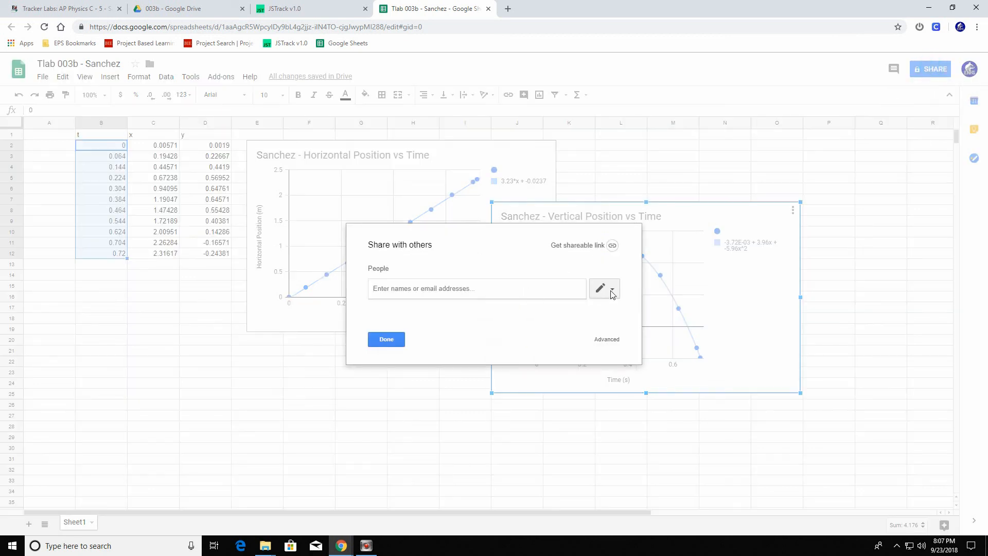
left_click(613, 246)
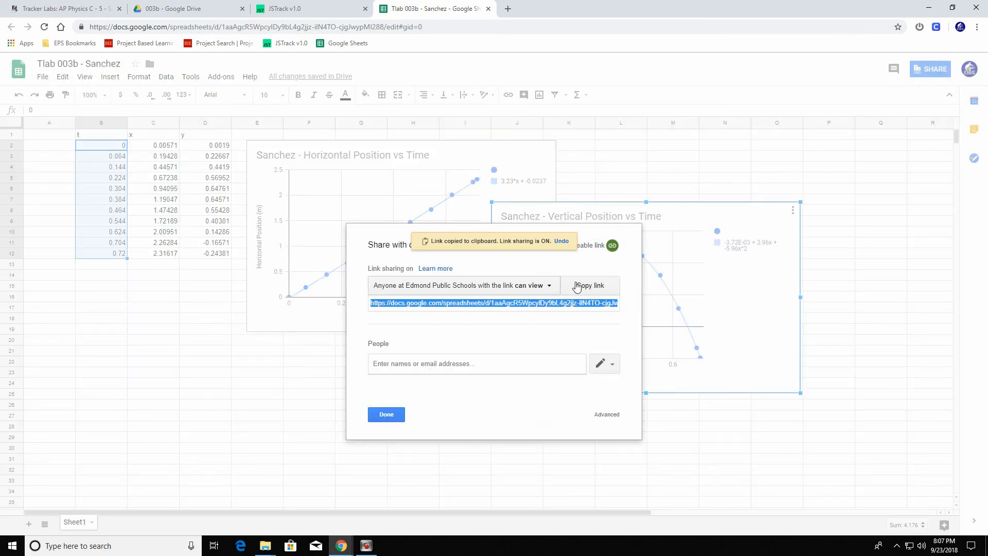
left_click(587, 290)
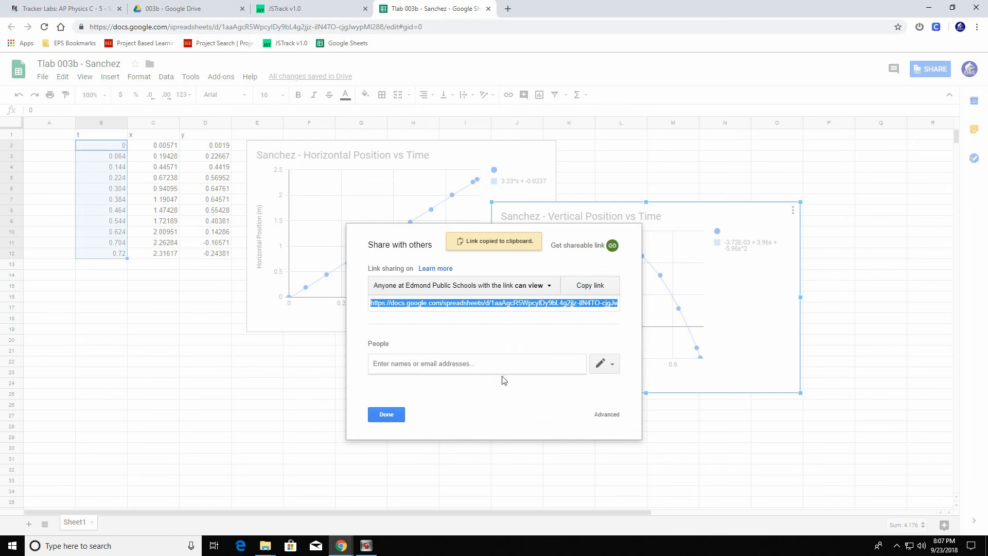
left_click(387, 417)
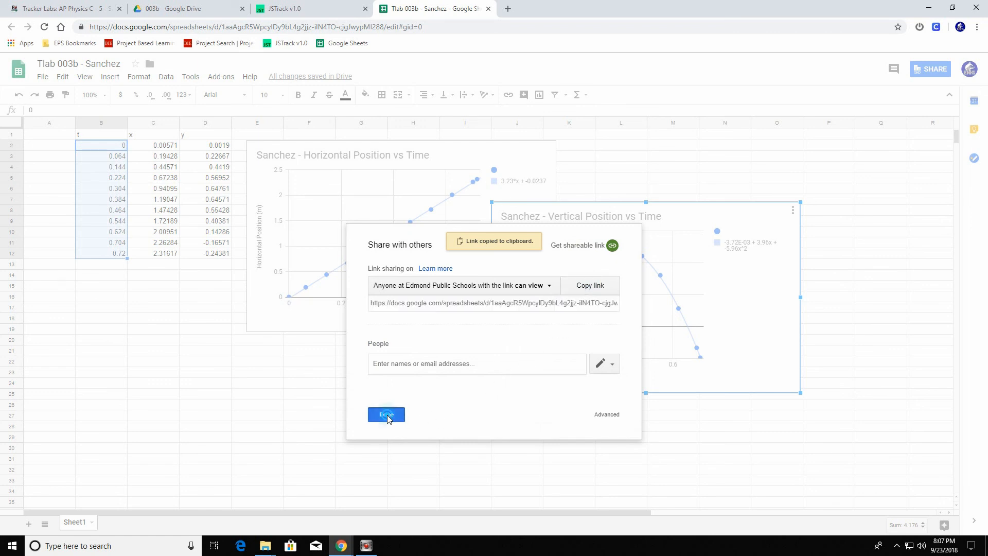